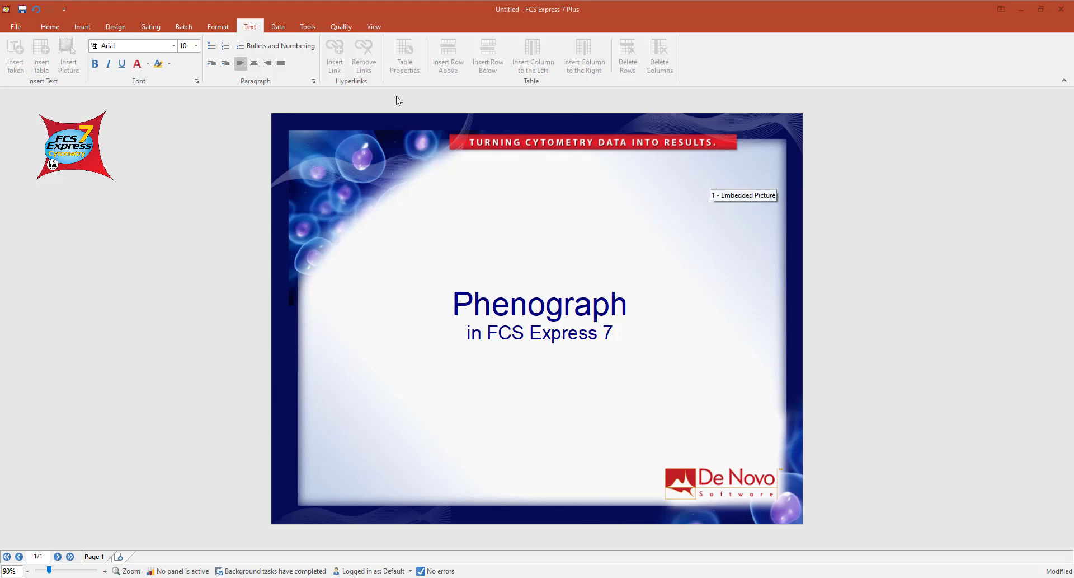
Add Sample1.fcs through Sample5.fcs from the Basic folder to the Data List as Merge FCS Files.
left_click(278, 27)
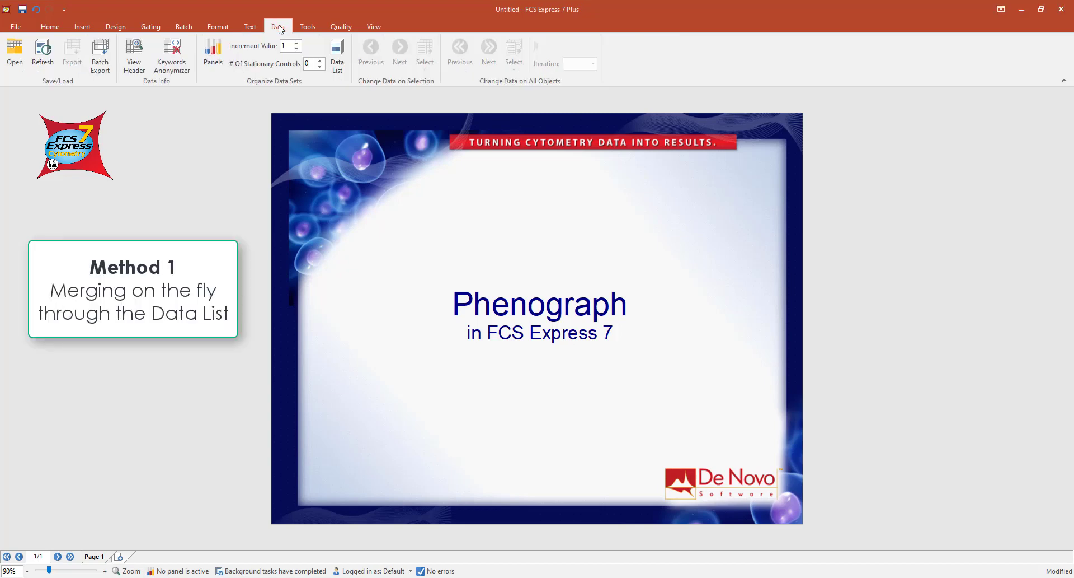
left_click(338, 54)
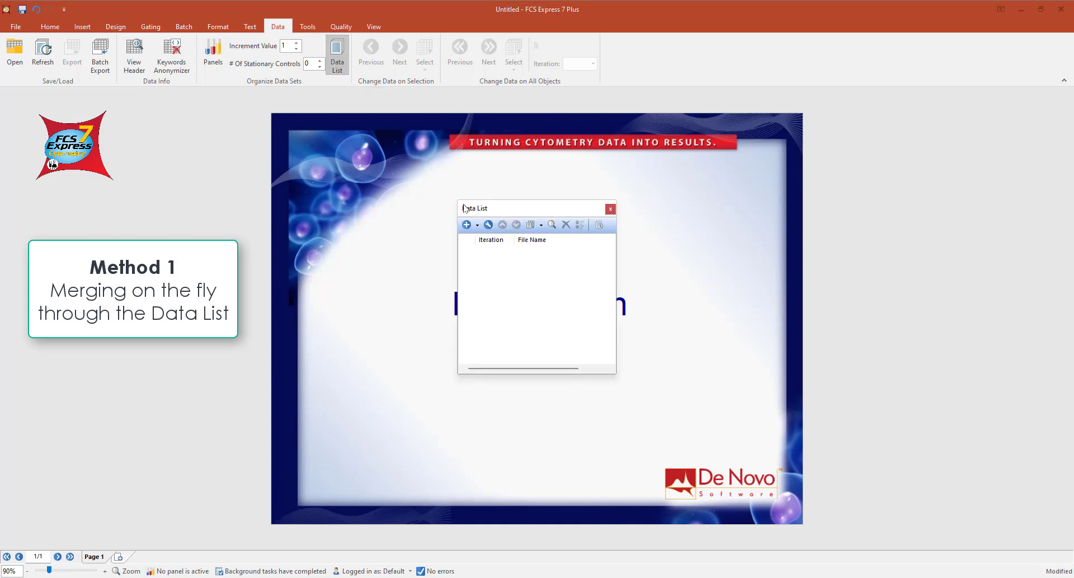
left_click(467, 225)
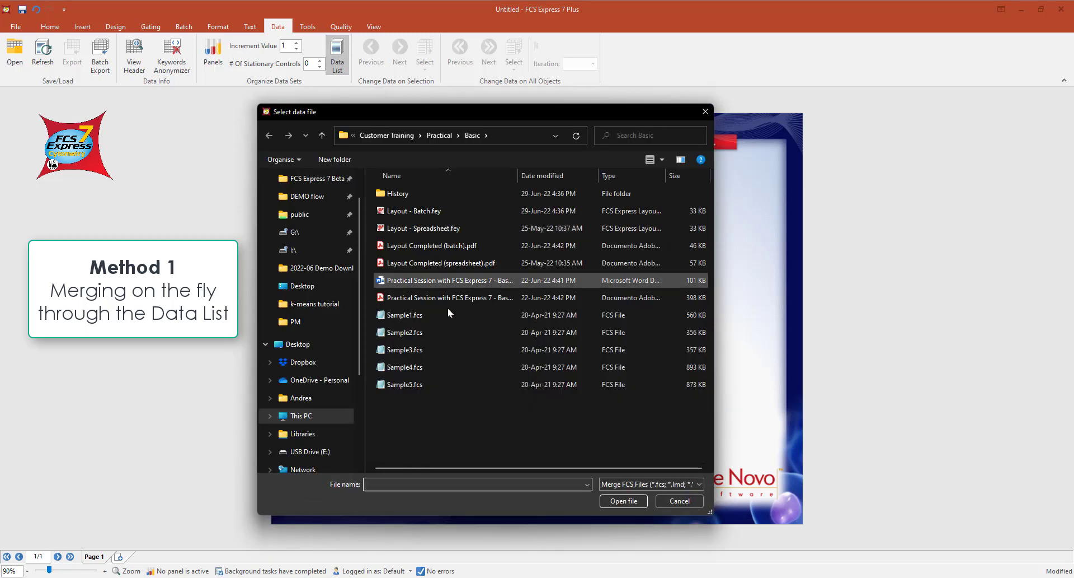
left_click_drag(419, 406, 403, 310)
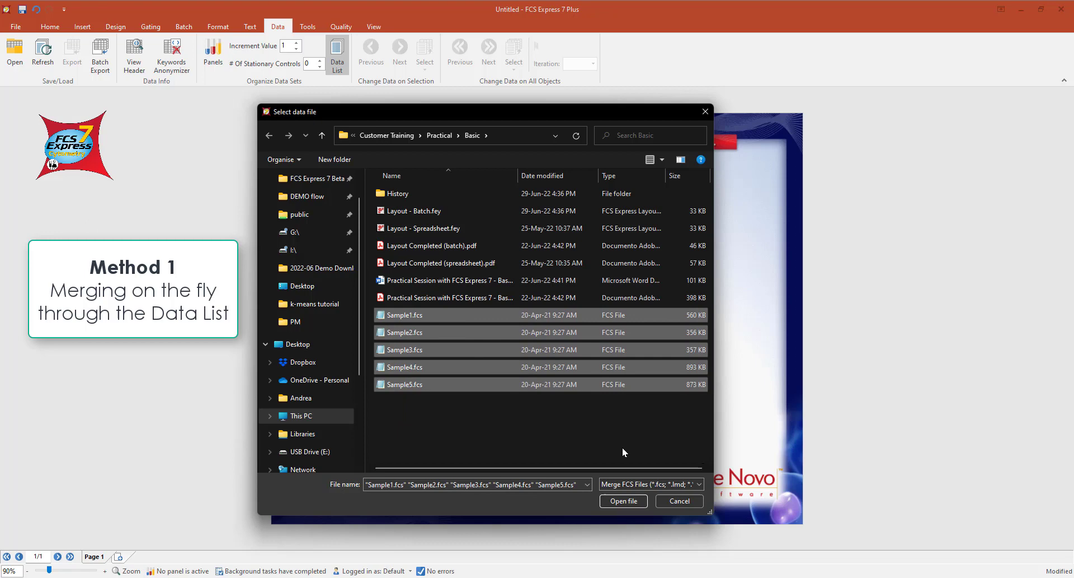
left_click(617, 485)
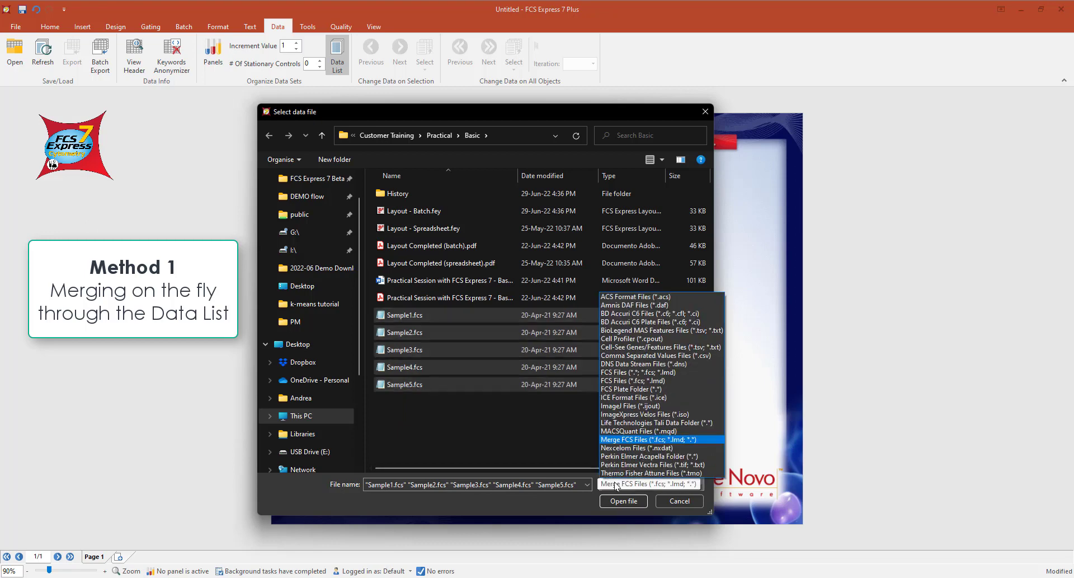
left_click(656, 439)
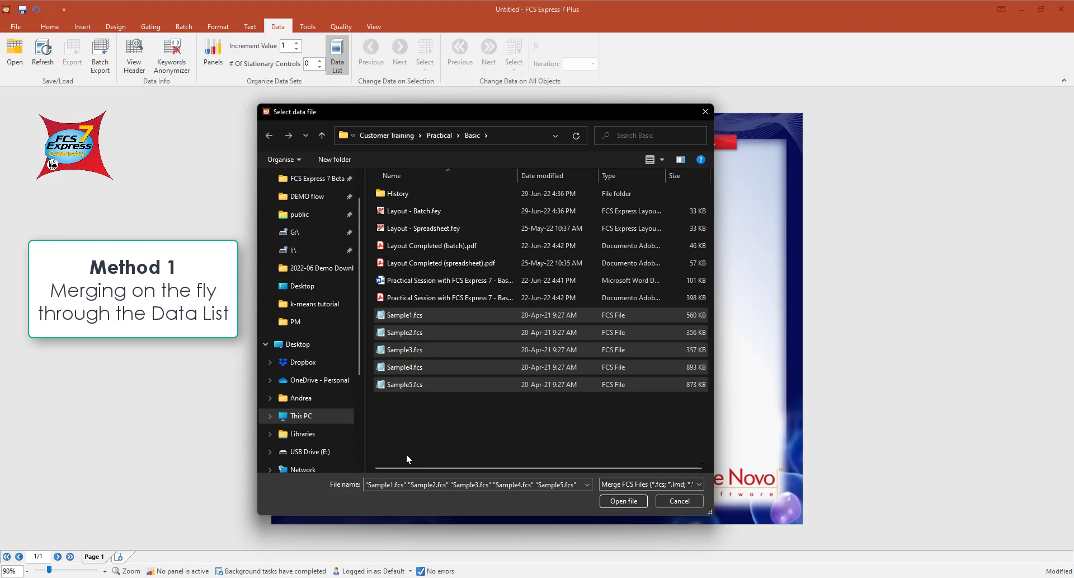
Open Sample1–Sample5 as one merged file and zoom in on the three plots.
left_click(635, 501)
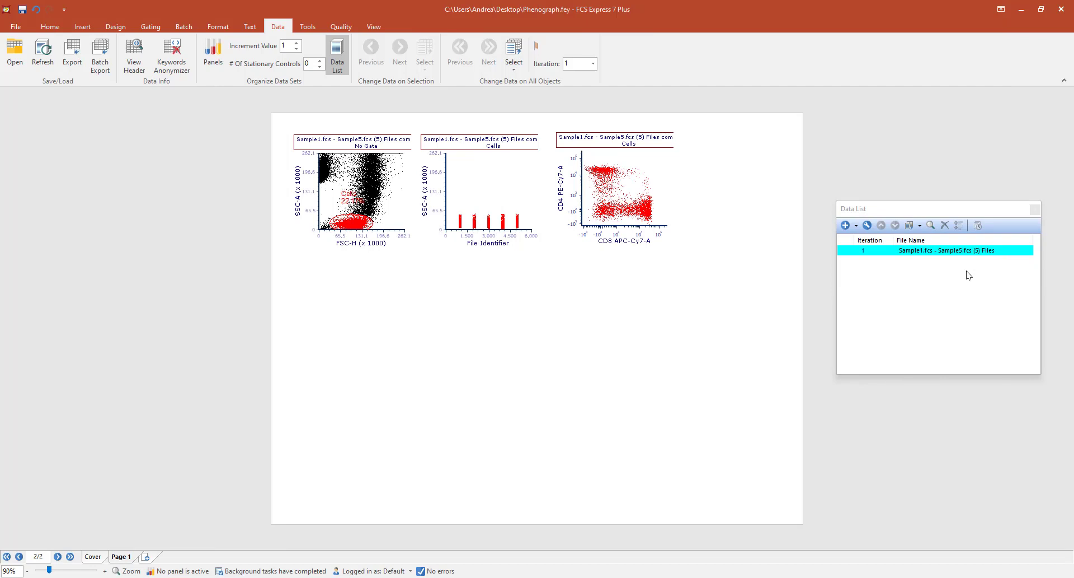
scroll(463, 329, "up", 5)
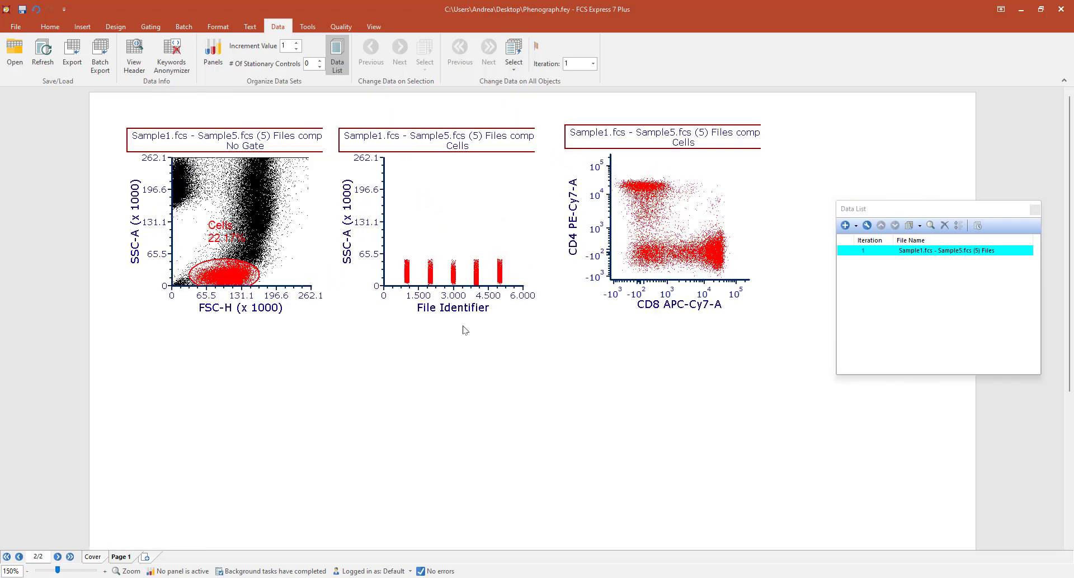
scroll(463, 329, "up", 3)
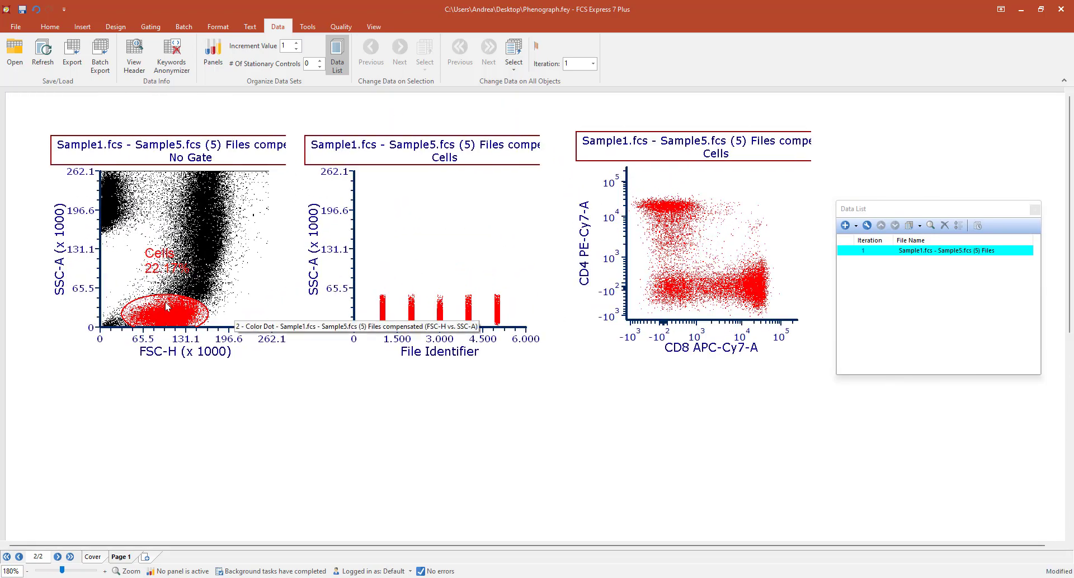
left_click(418, 303)
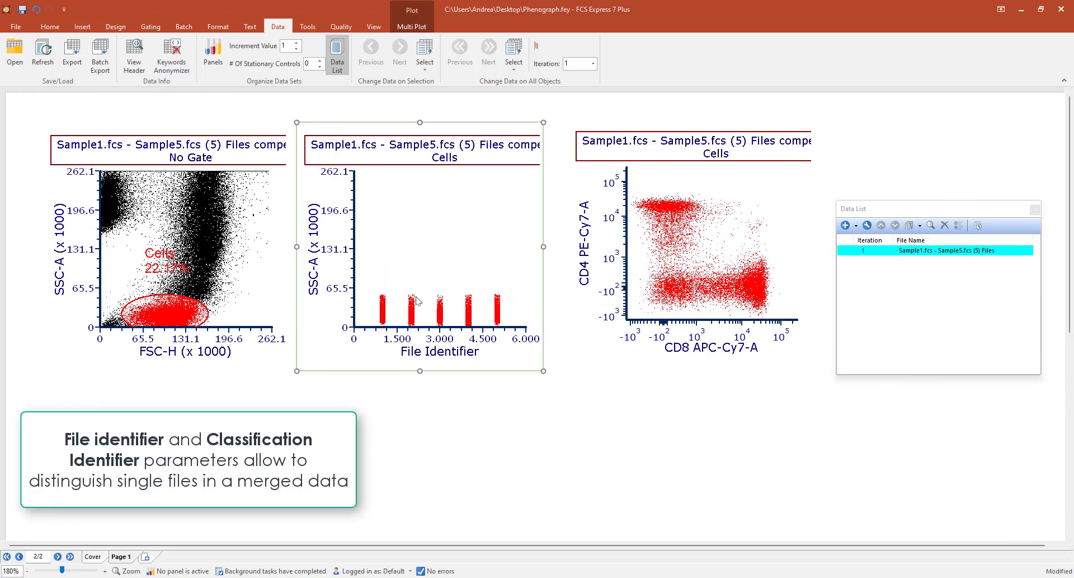
left_click(443, 353)
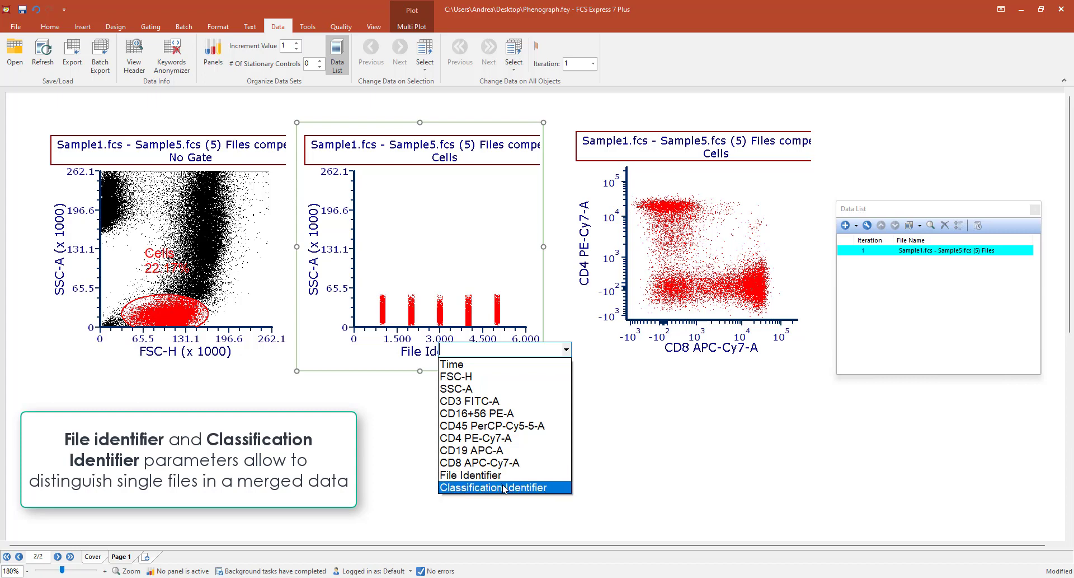
left_click(440, 283)
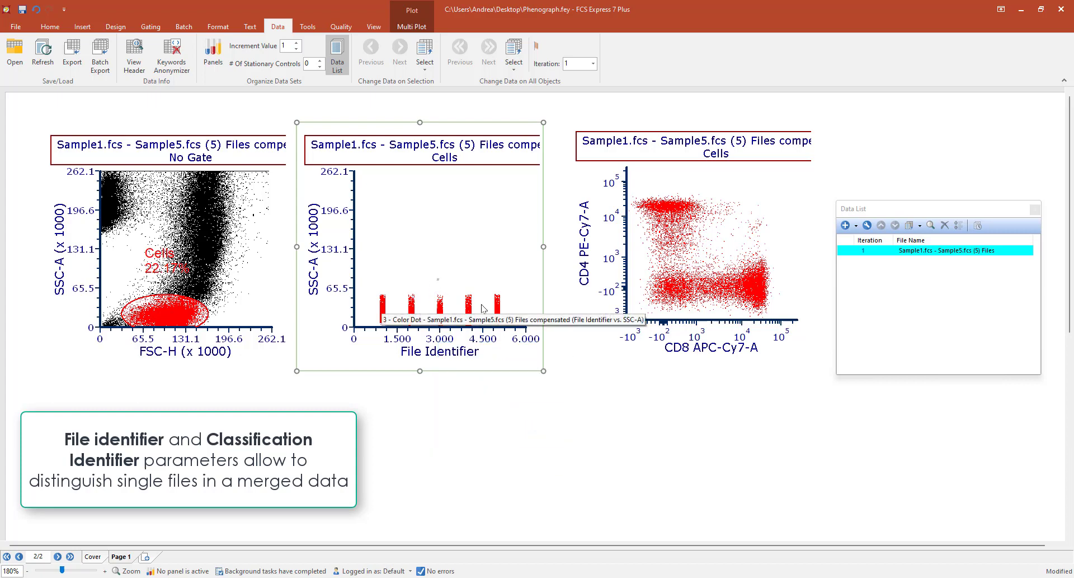
left_click(492, 457)
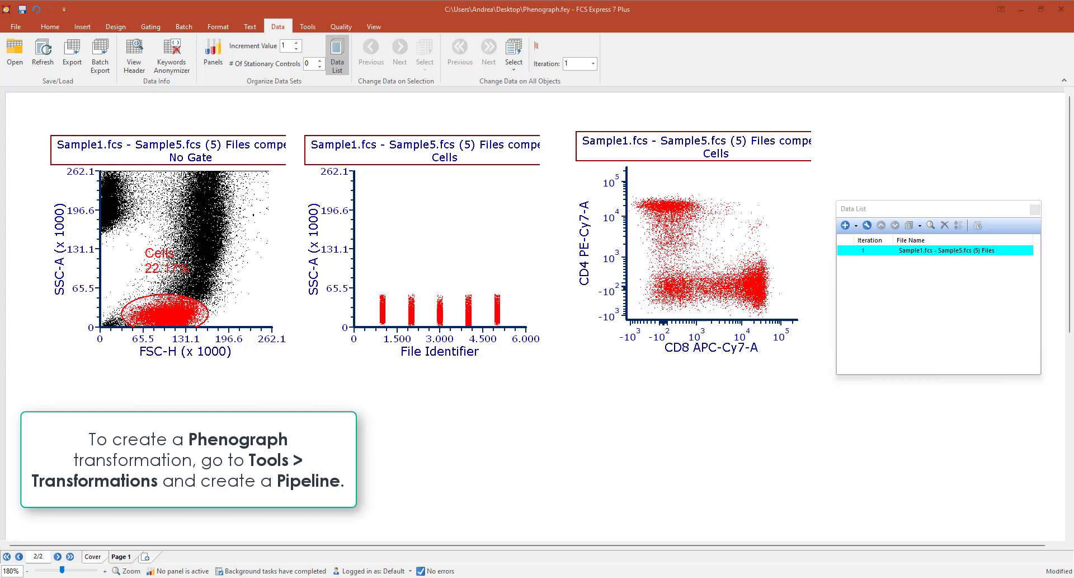
Create a New Pipeline in the Transformations manager, gated on Cells.
left_click(308, 26)
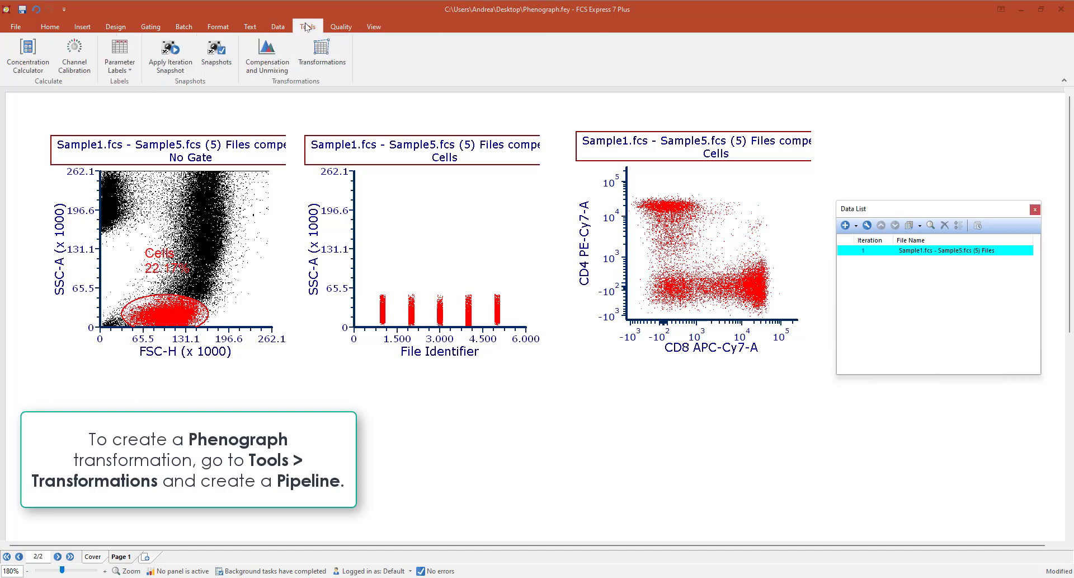
left_click(320, 49)
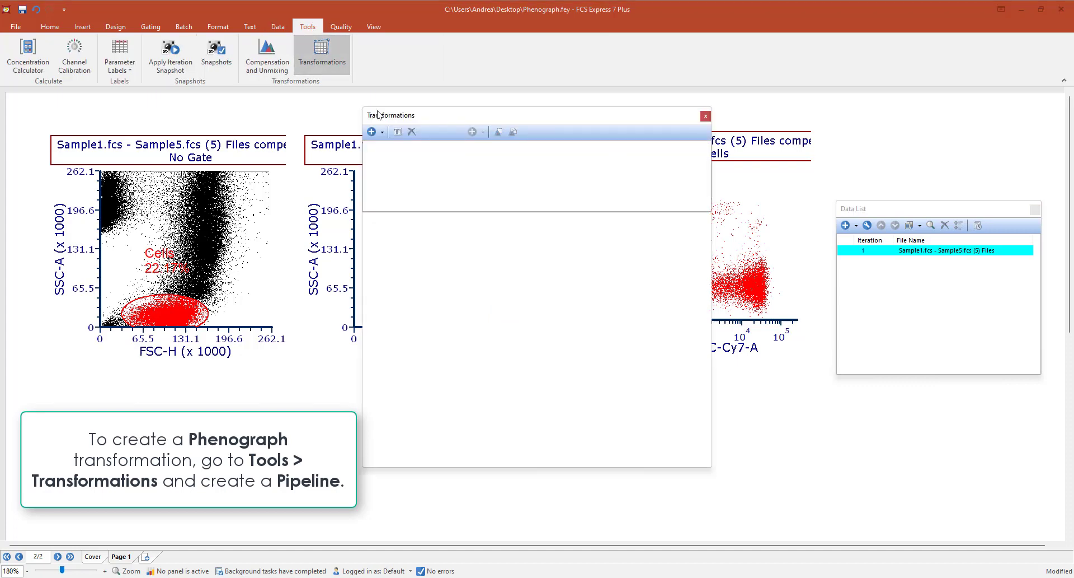
left_click(383, 133)
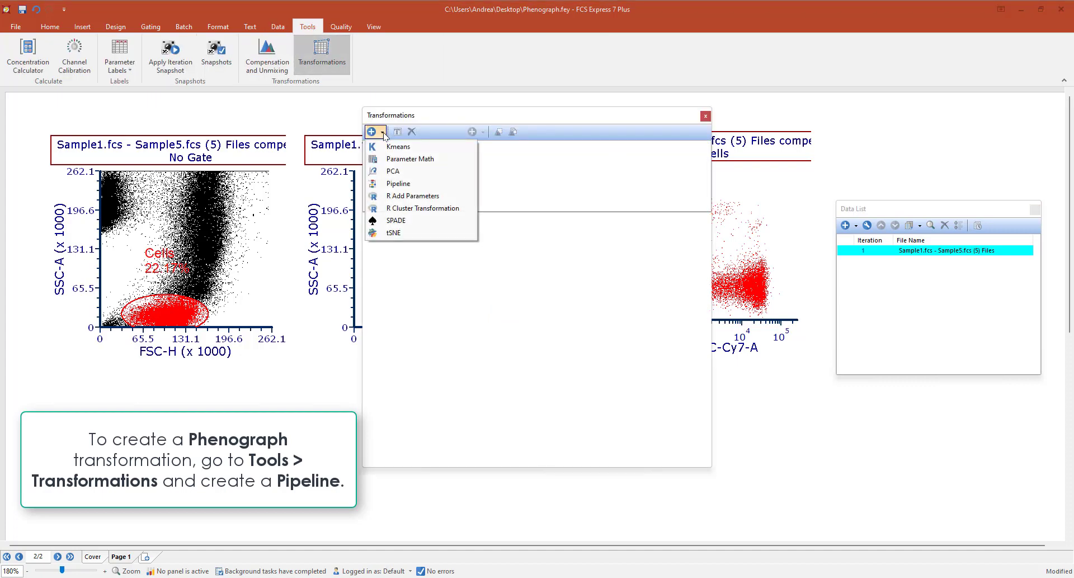
left_click(399, 185)
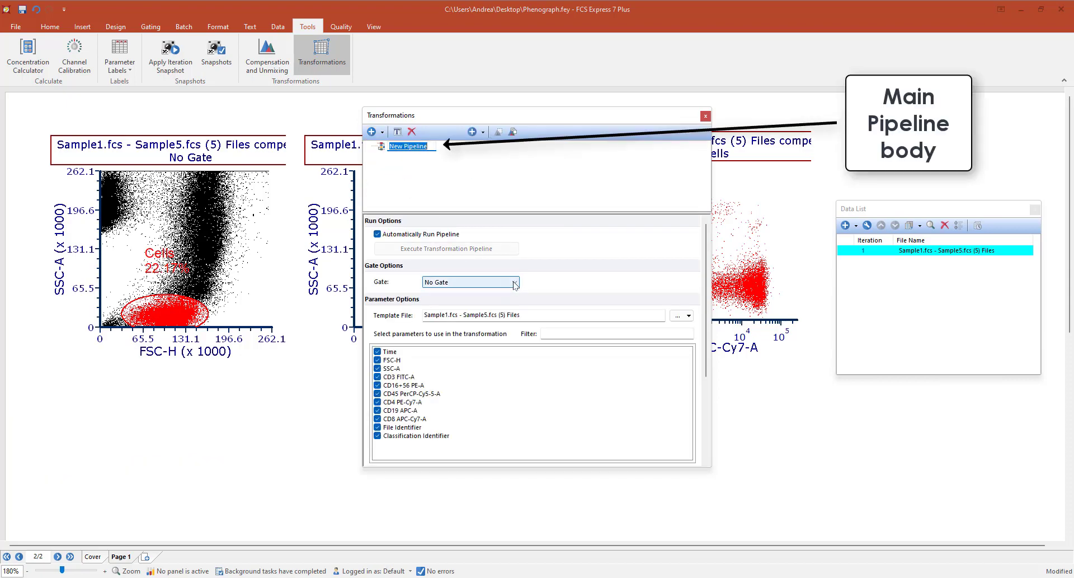
left_click(464, 282)
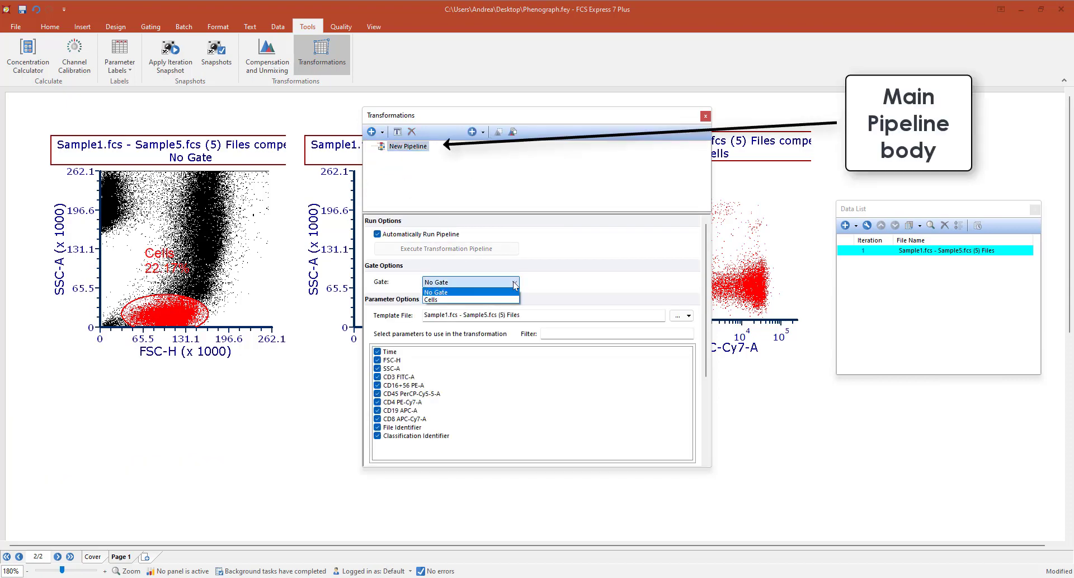
left_click(442, 300)
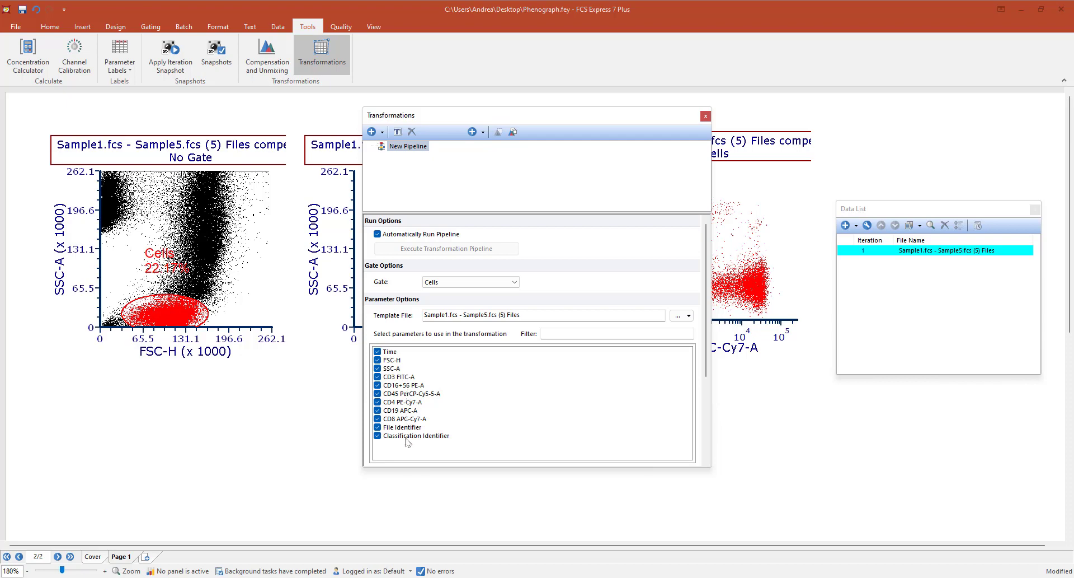
left_click(483, 132)
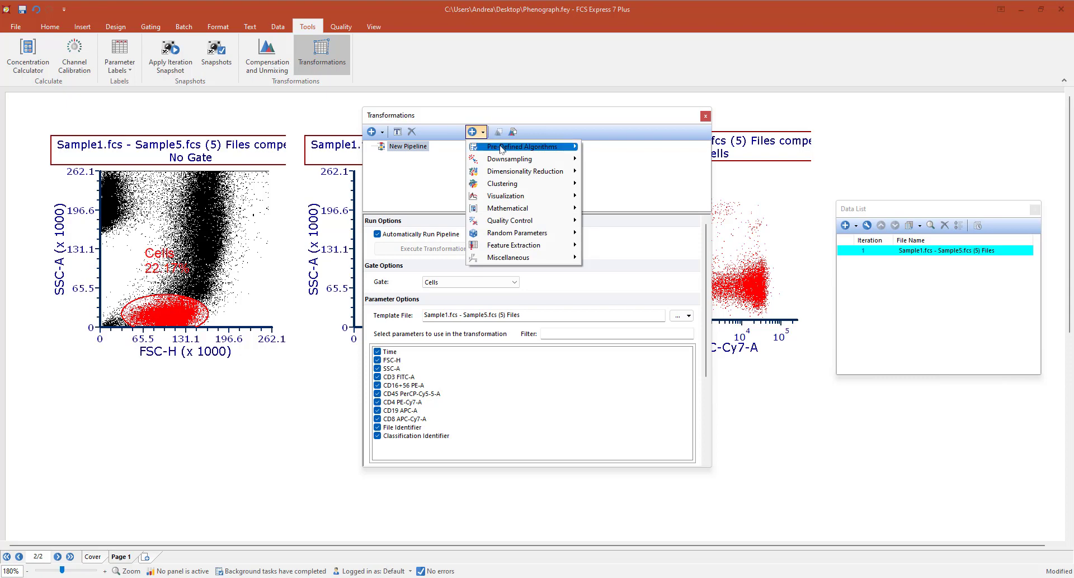
Add a Phenograph step from Pre-Defined Algorithms and turn off automatic pipeline execution.
mouse_move(502, 150)
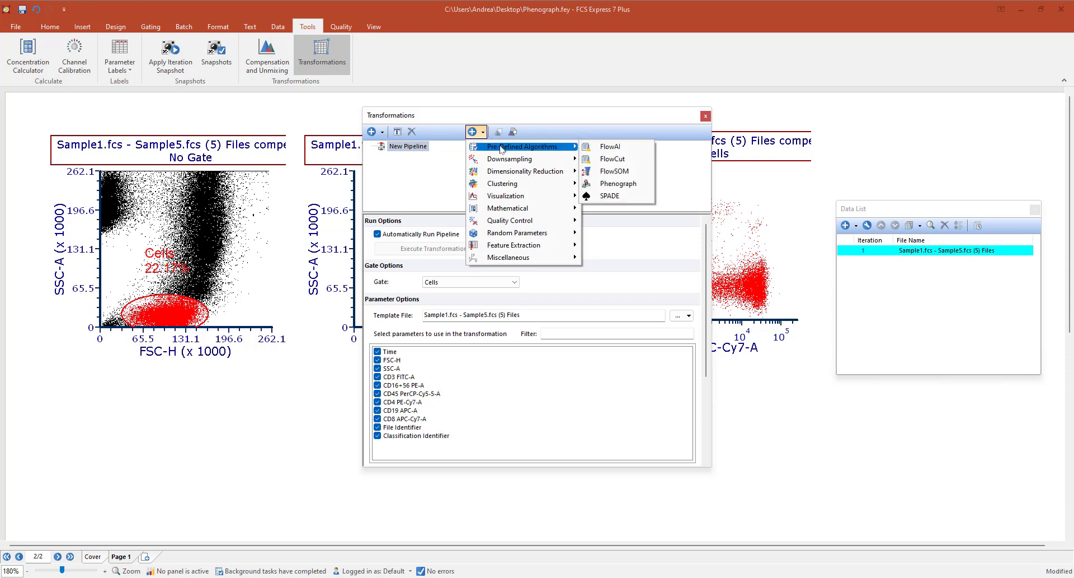
left_click(639, 189)
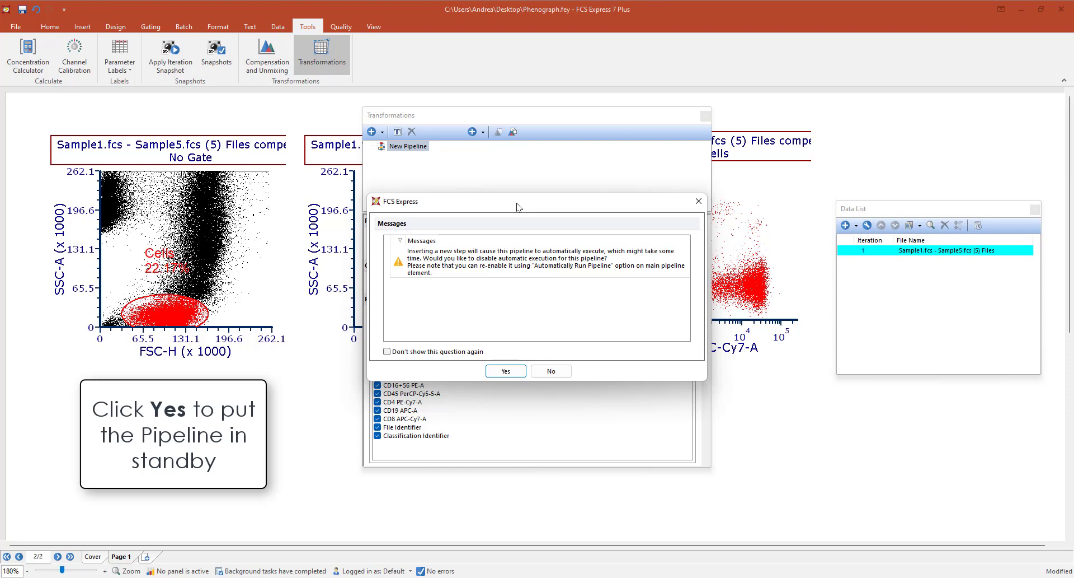
left_click(506, 372)
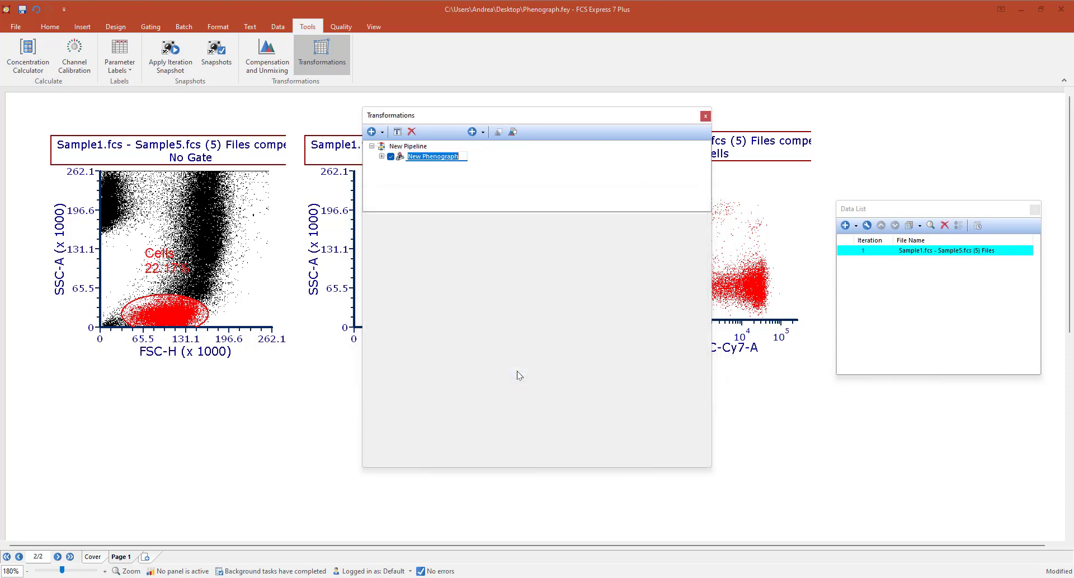
left_click(426, 147)
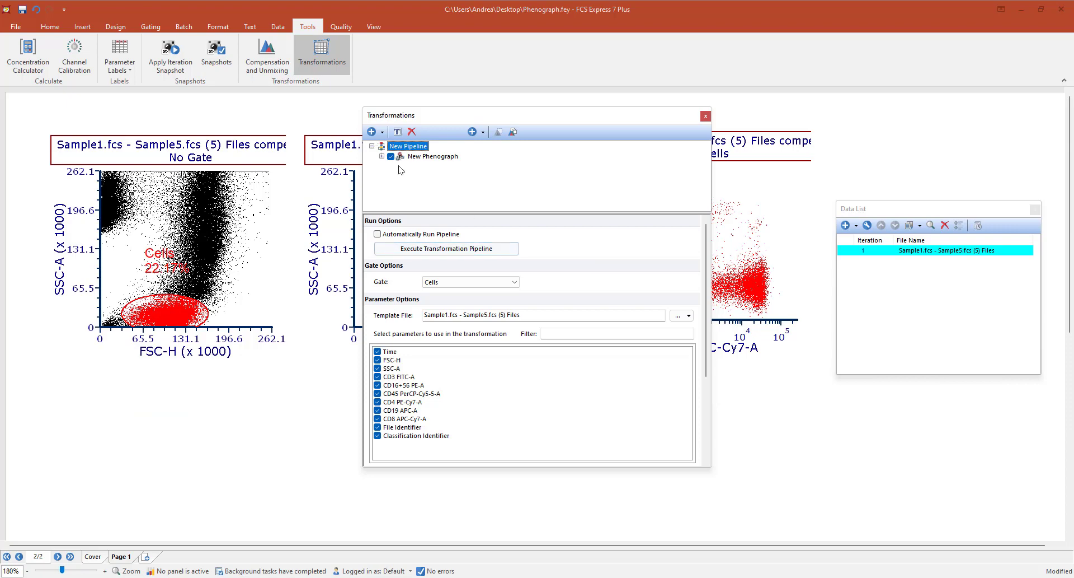
Expand Phenograph, open its Scaling step and uncheck every parameter.
left_click(381, 156)
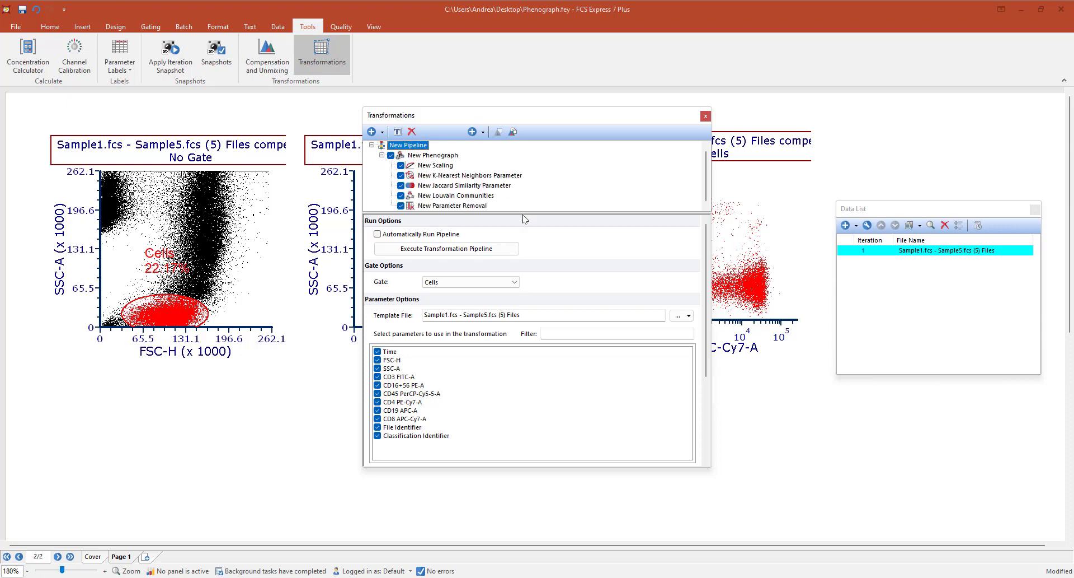
left_click_drag(526, 212, 525, 232)
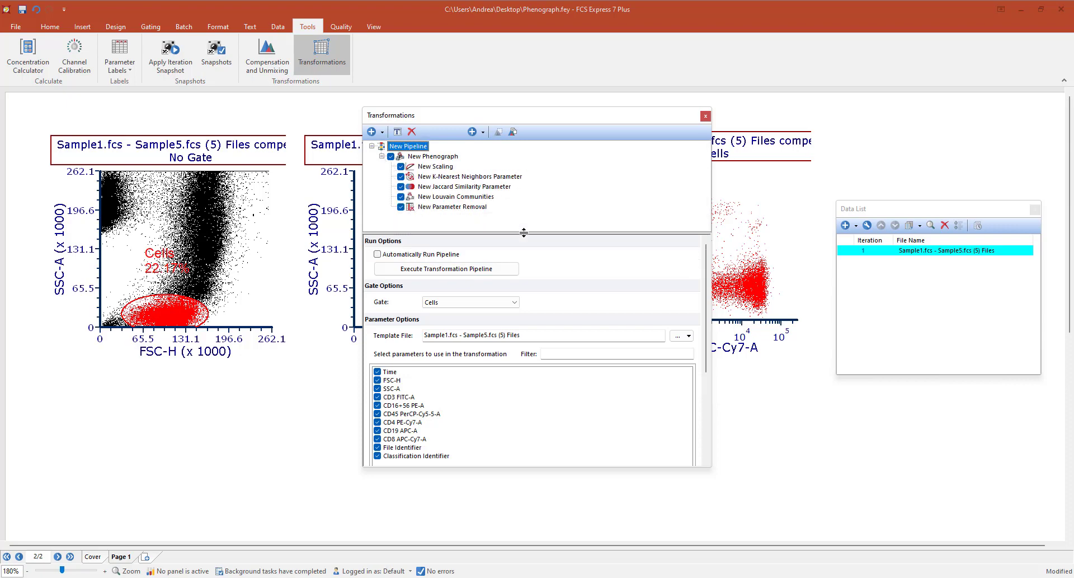
left_click(443, 167)
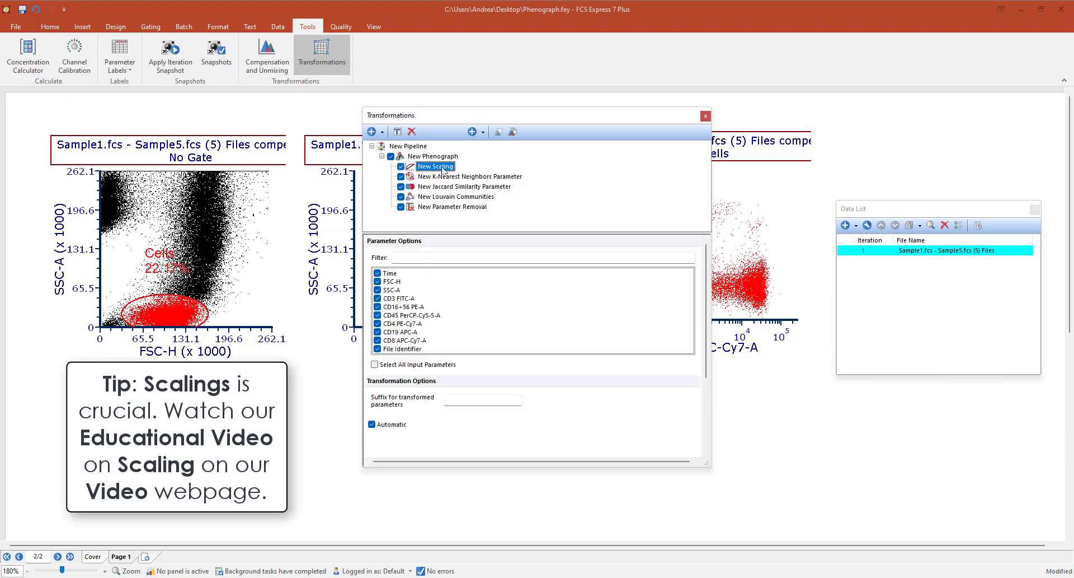
right_click(484, 303)
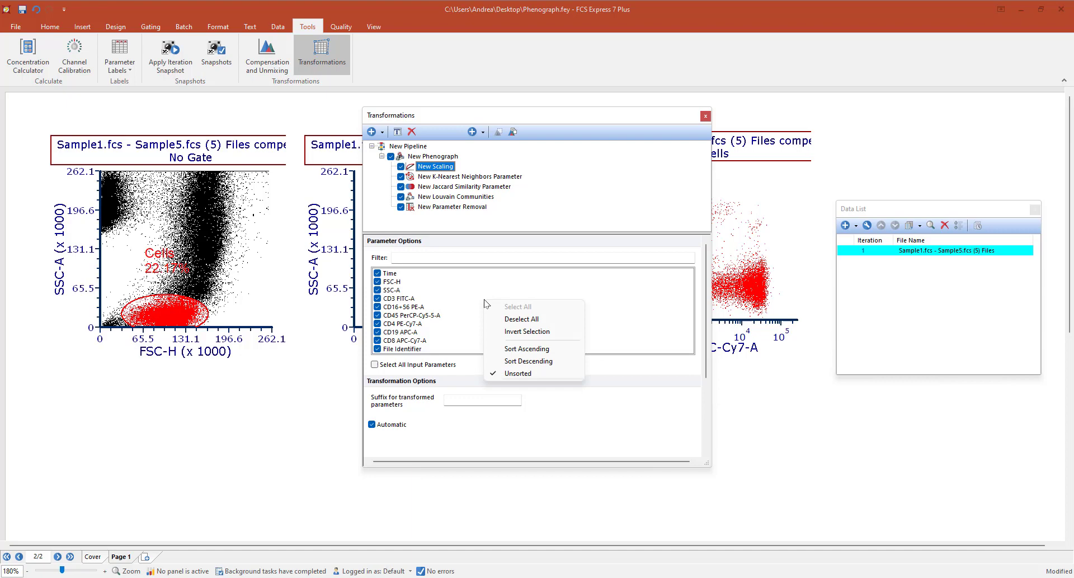
left_click(529, 319)
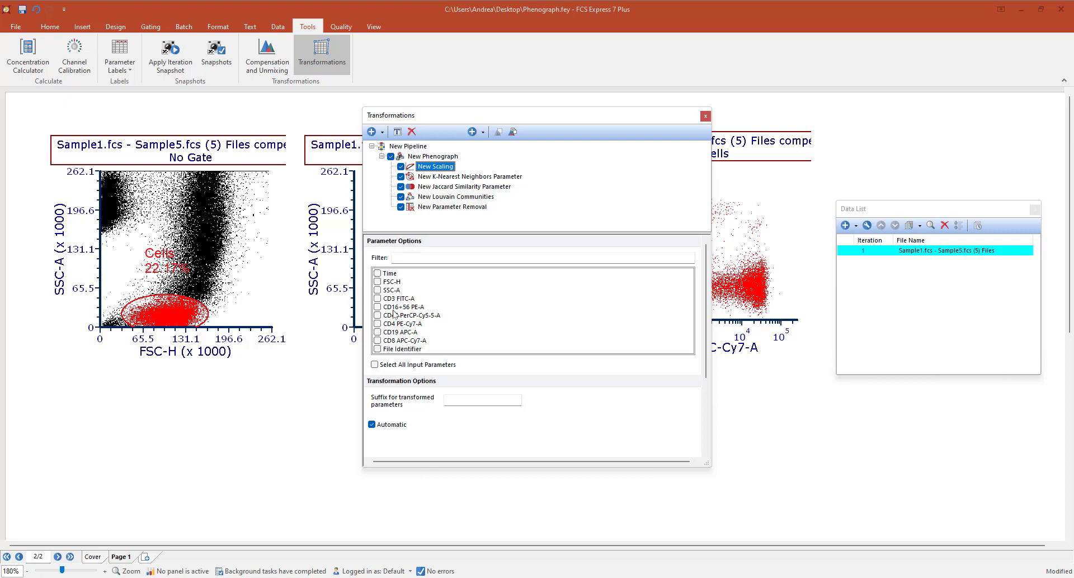
Check all 'cd'-filtered parameters except CD45 PerCP-Cy5-5-A, then clear the filter.
left_click(405, 256)
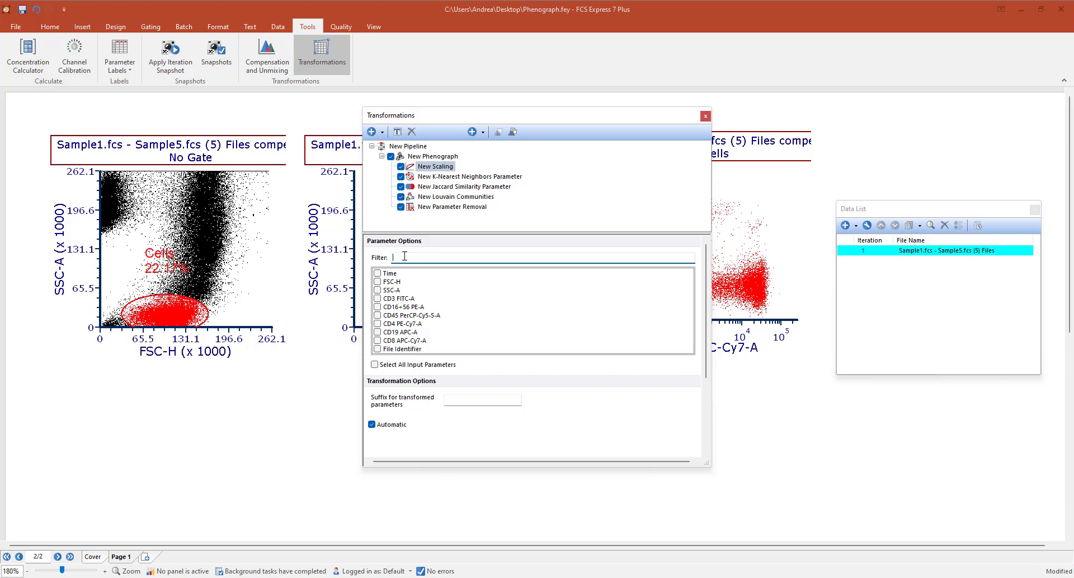
type("cd")
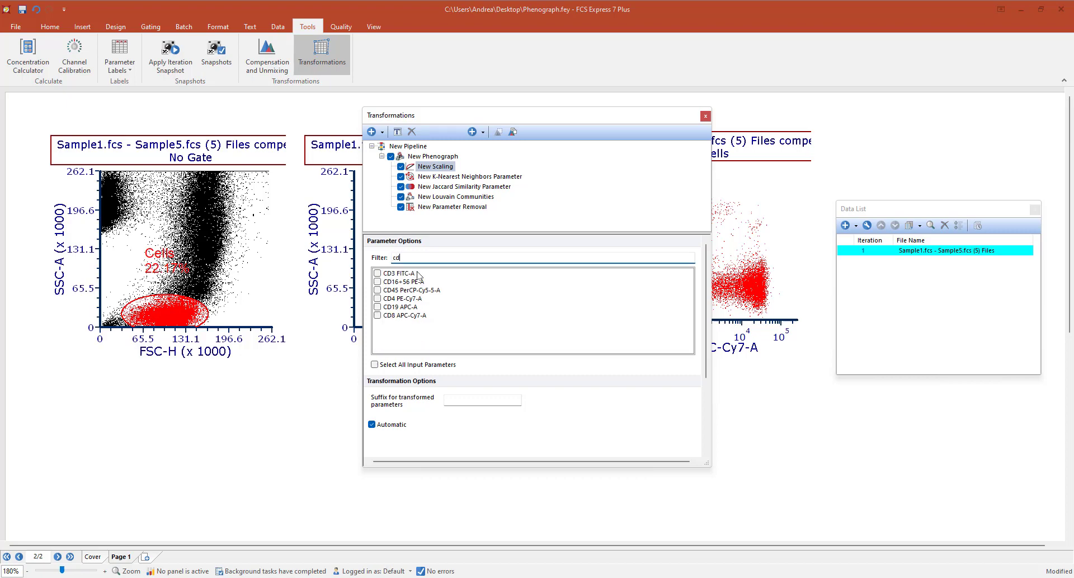
right_click(470, 298)
left_click(497, 307)
left_click(380, 289)
left_click(379, 289)
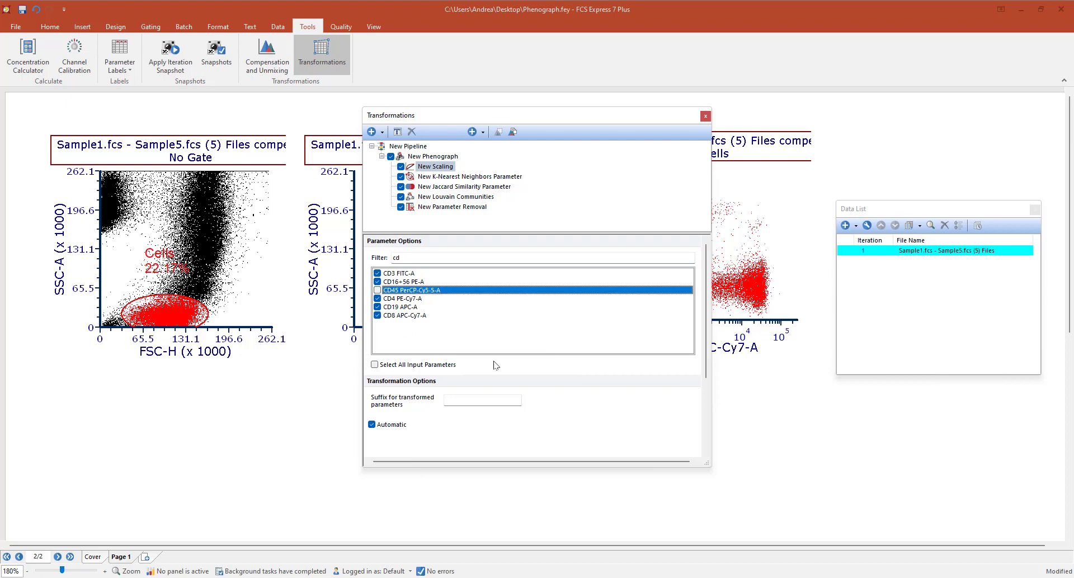
double_click(391, 257)
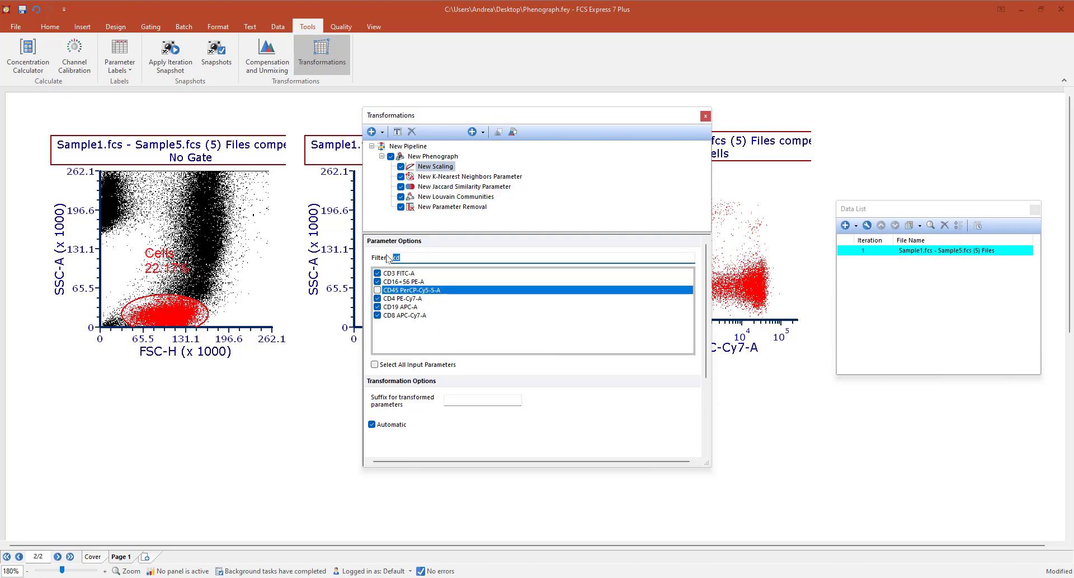
key("BackSpace")
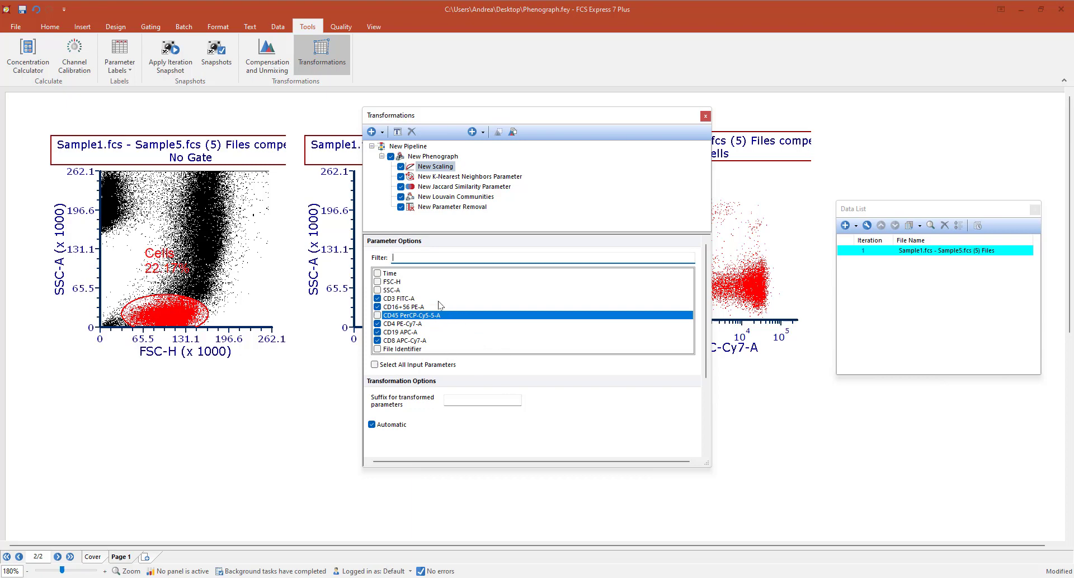
Switch the scaling from Automatic to Biexponential.
left_click_drag(425, 466, 418, 511)
left_click(372, 425)
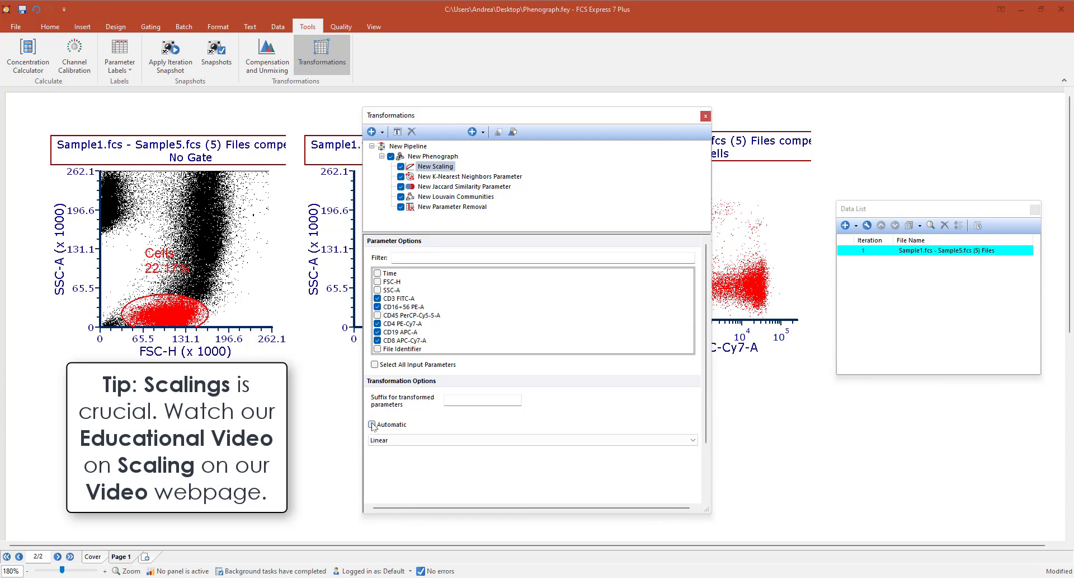
left_click(400, 440)
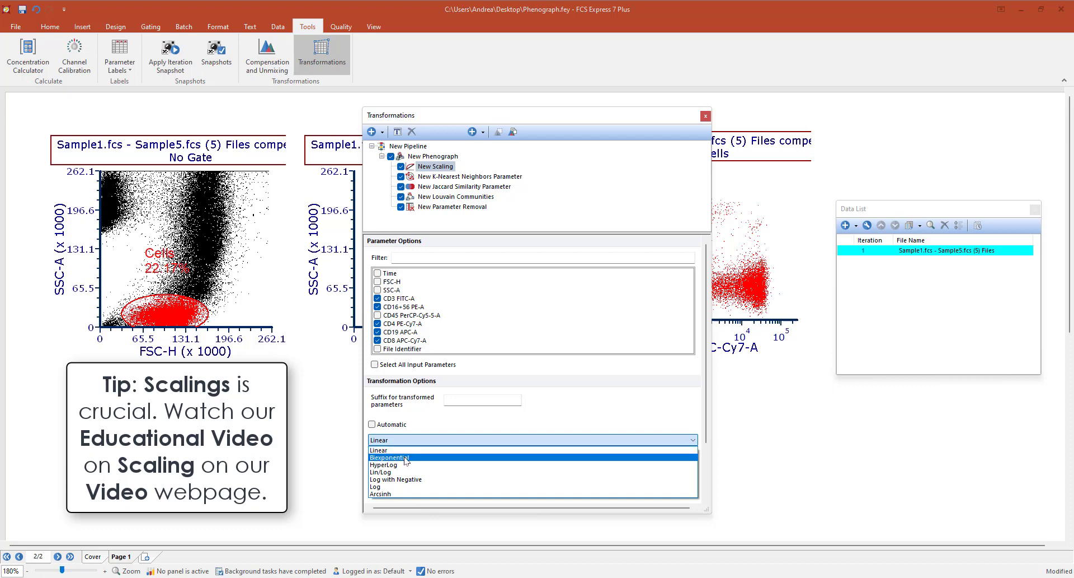
left_click(407, 460)
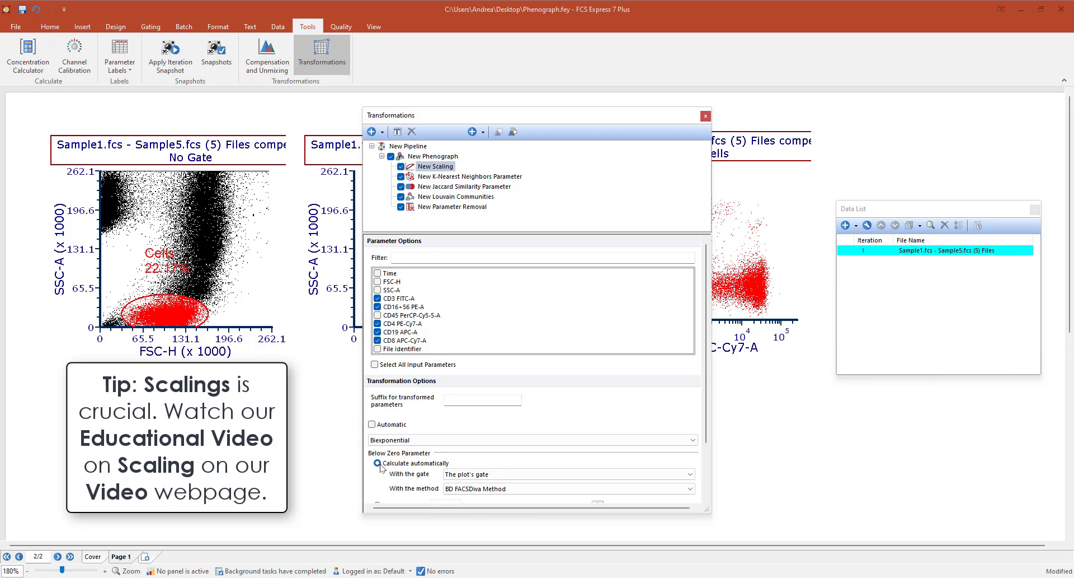
In K-Nearest Neighbors, stop using all input parameters and uncheck every parameter.
left_click(456, 176)
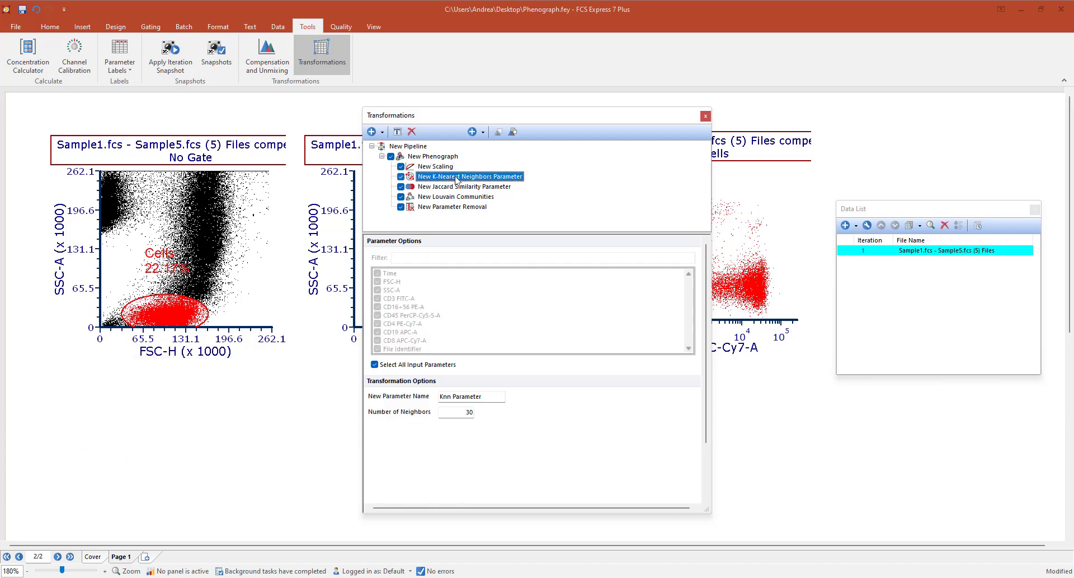
left_click(376, 365)
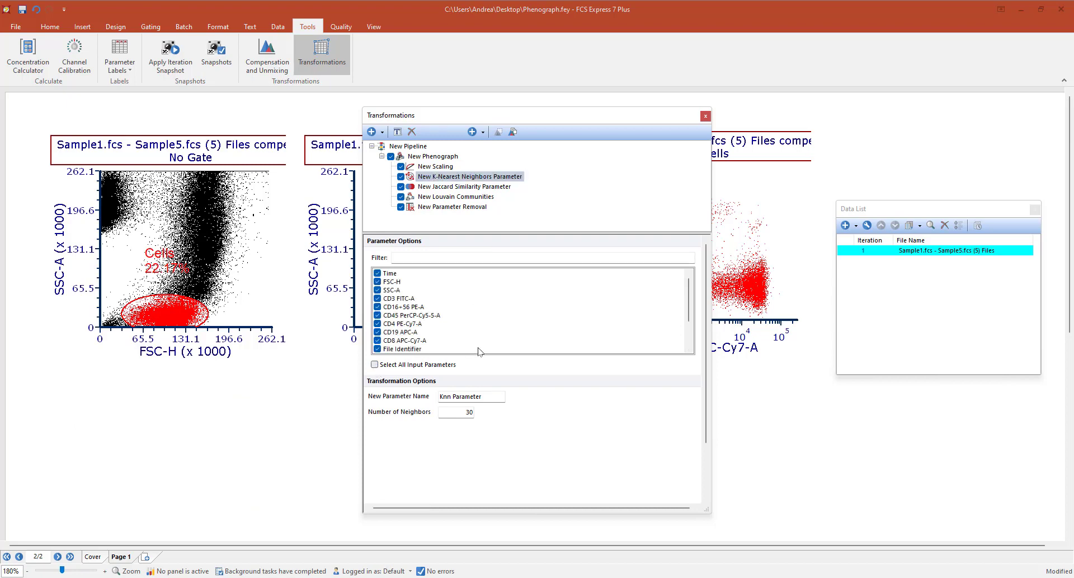
right_click(483, 299)
left_click(517, 315)
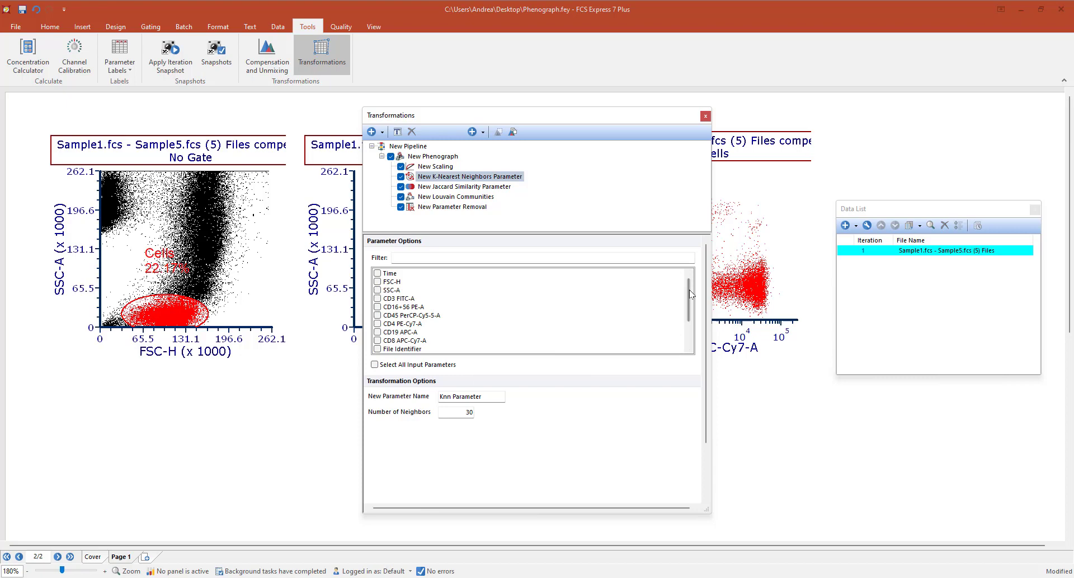
scroll(689, 289, "down", 2)
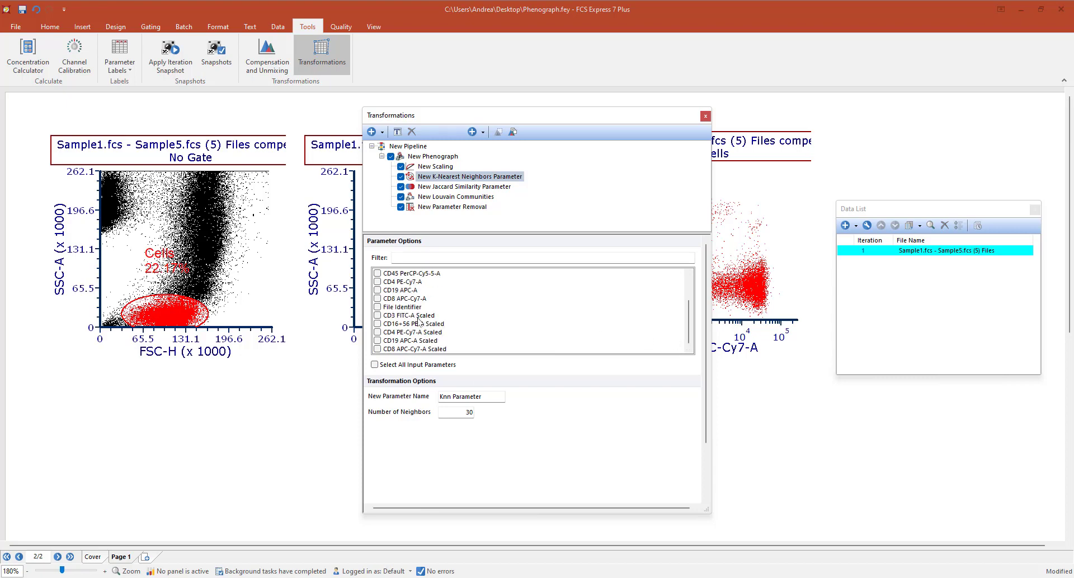
Check the five Scaled parameters via a 'scal' filter, clear it, and open Jaccard Similarity.
left_click(446, 258)
type("scale")
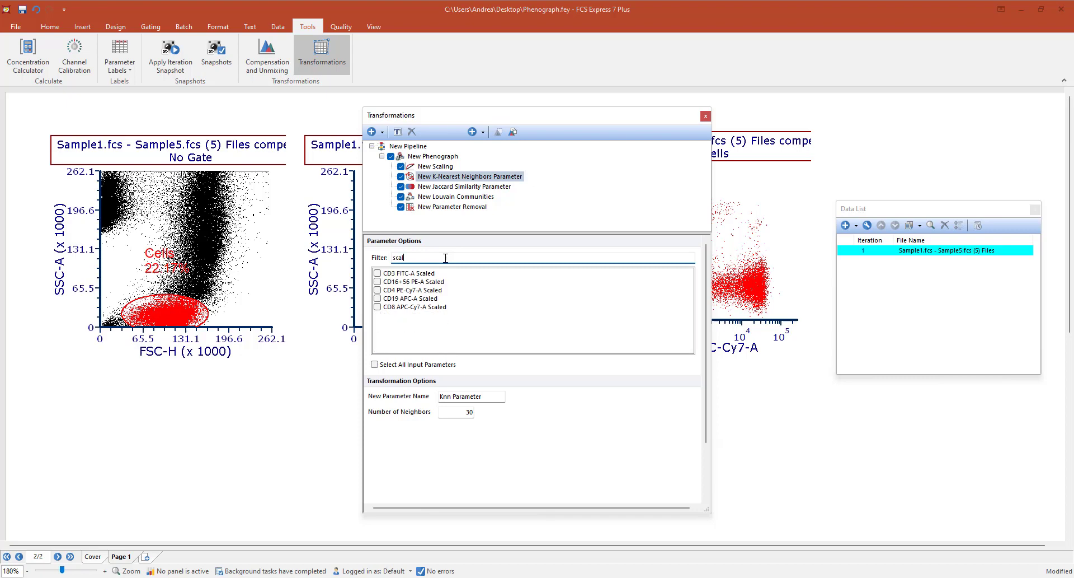
right_click(384, 277)
left_click(430, 284)
double_click(405, 258)
key("BackSpace")
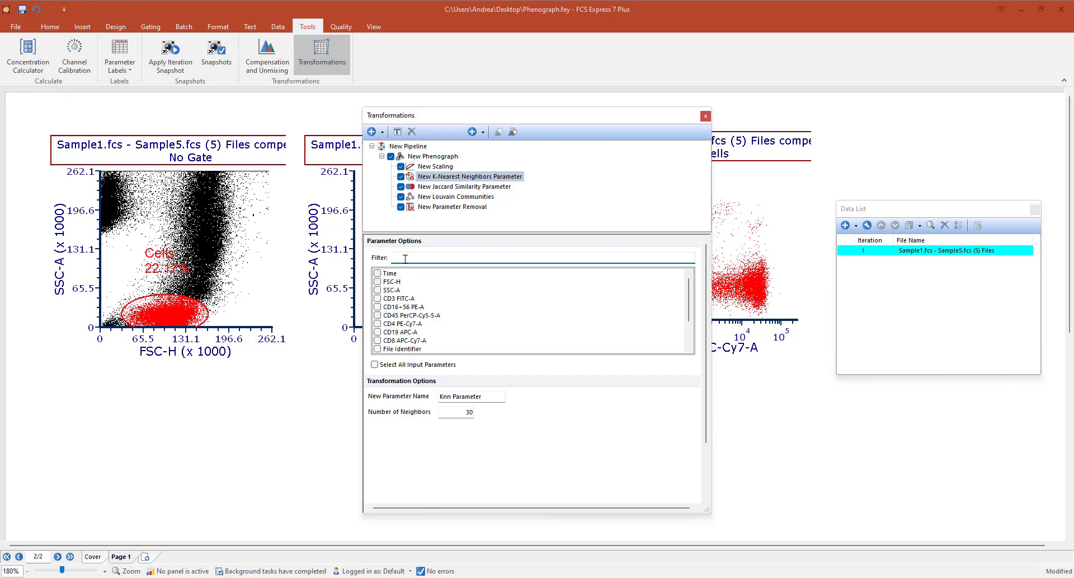
left_click(454, 187)
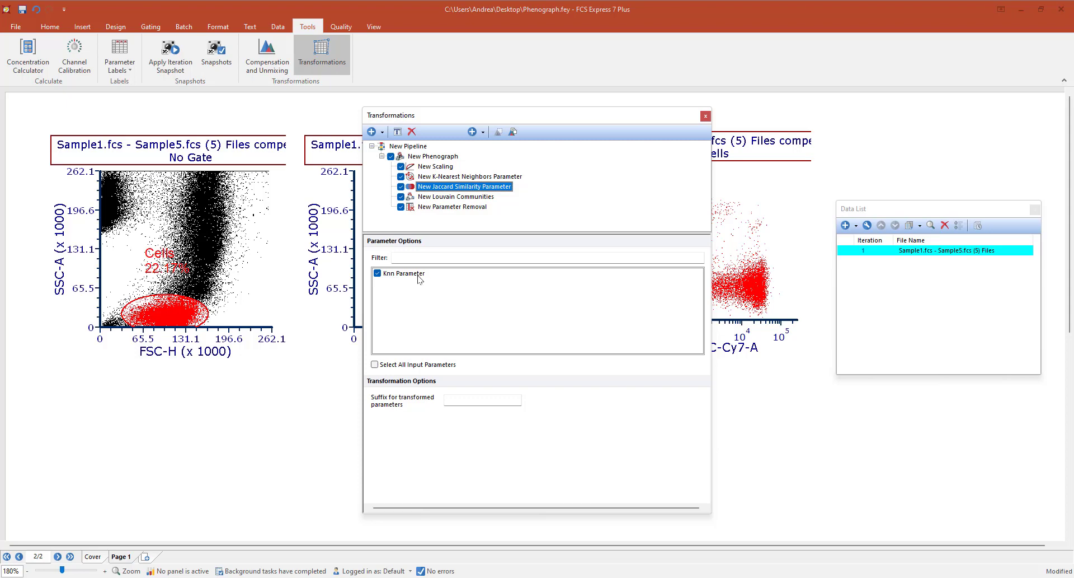
Keep Knn Parameter as the Louvain Communities network, then open Parameter Removal.
left_click(459, 197)
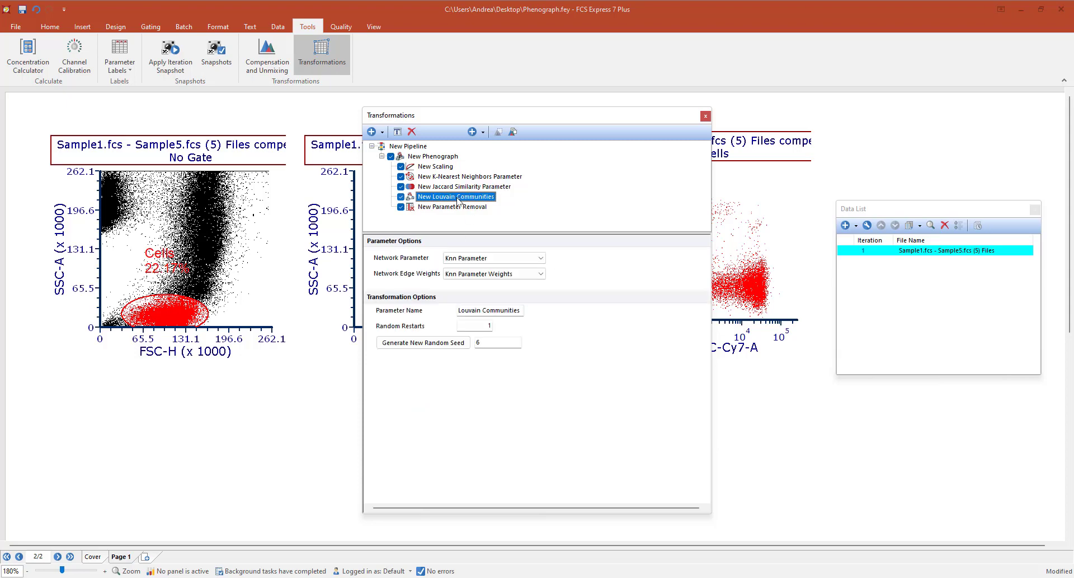
left_click(541, 259)
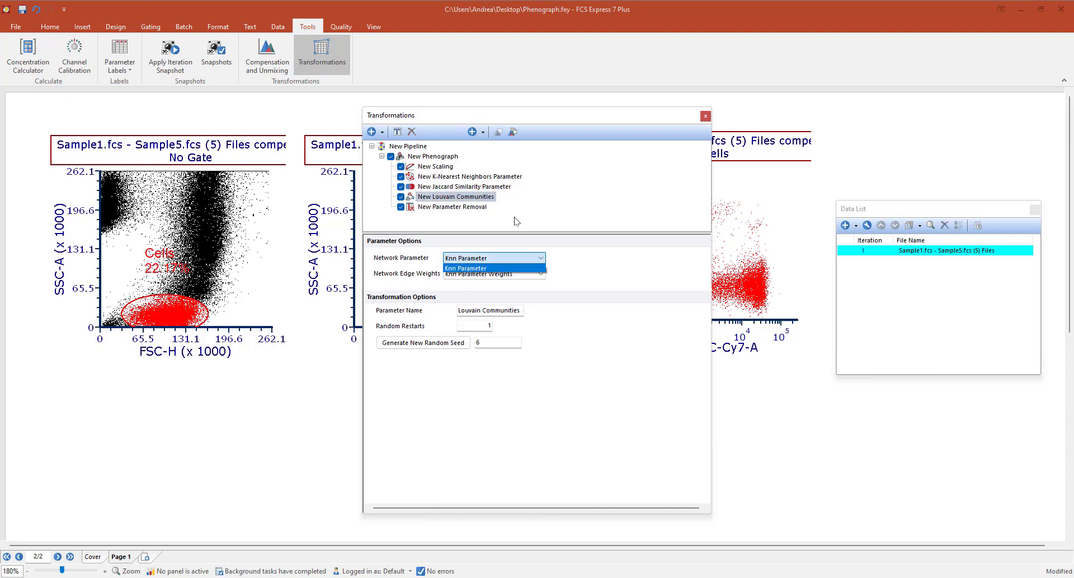
left_click(459, 178)
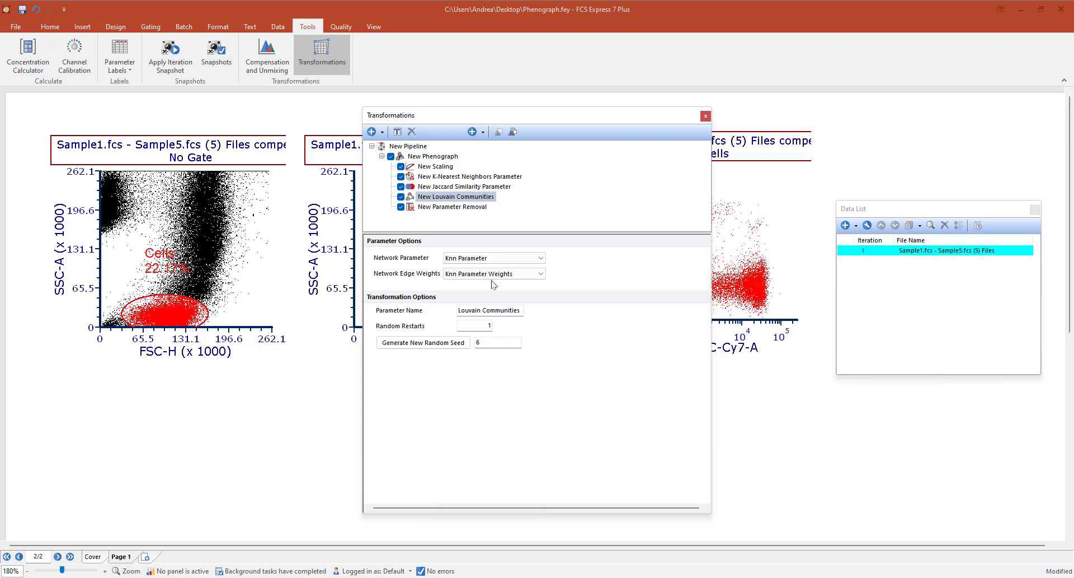
left_click(439, 208)
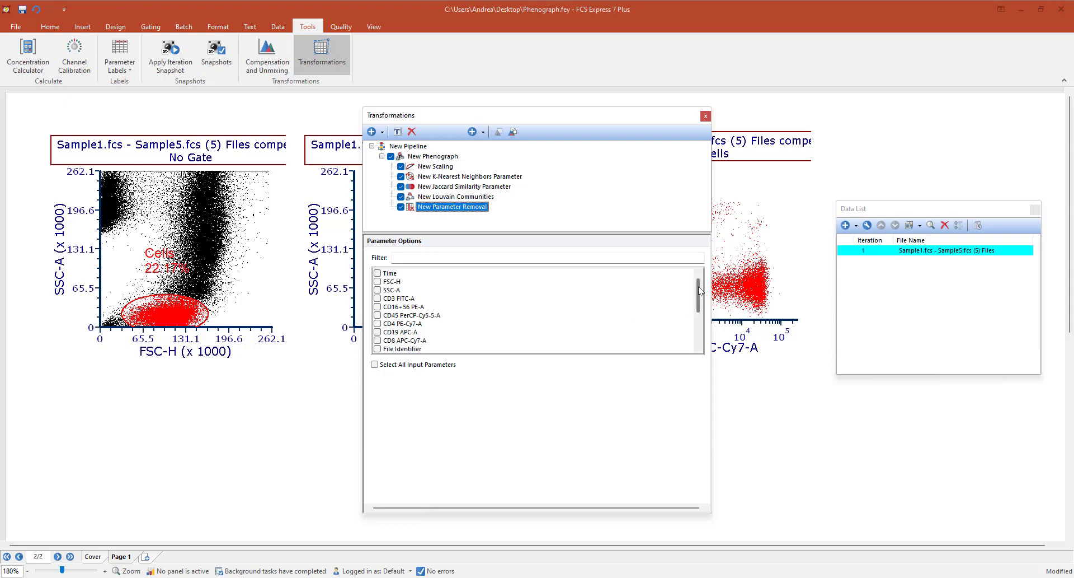
Mark CD3, CD16+56, CD19, CD4 and CD8 Scaled parameters for removal.
left_click_drag(698, 287, 699, 337)
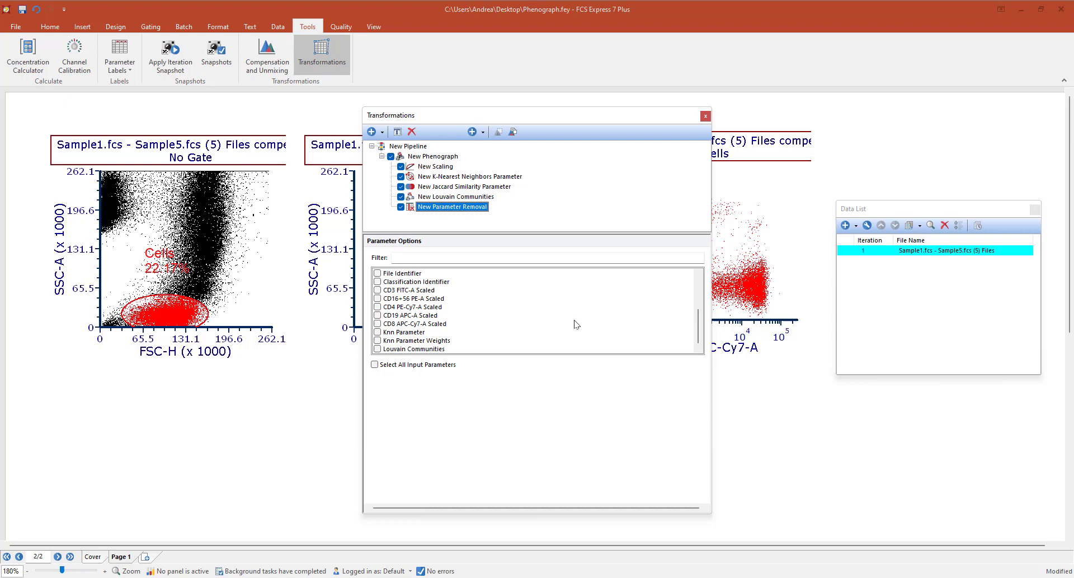
left_click(378, 290)
left_click(378, 299)
left_click(378, 315)
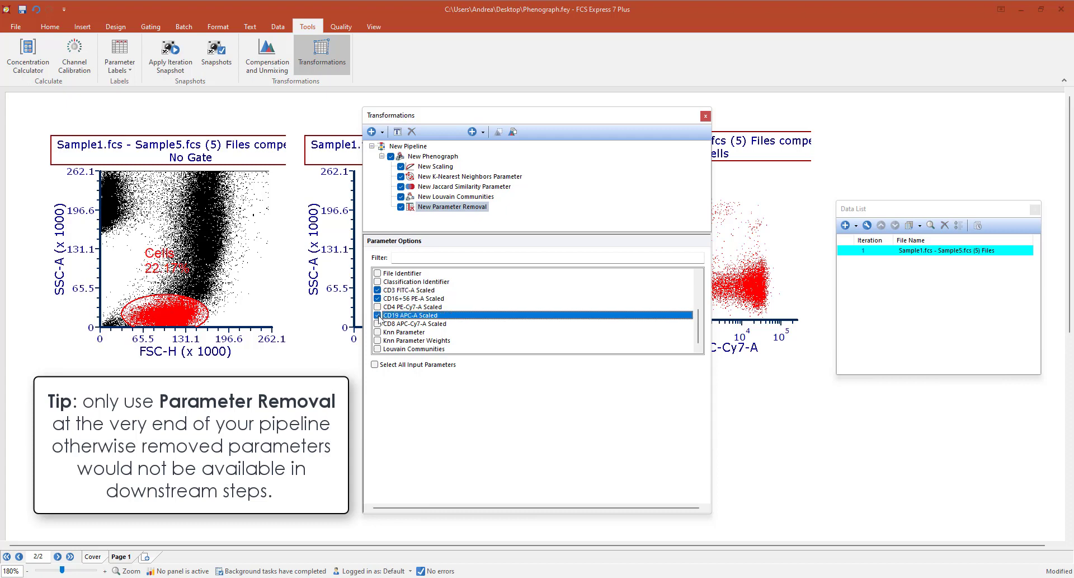
left_click(378, 306)
left_click(378, 323)
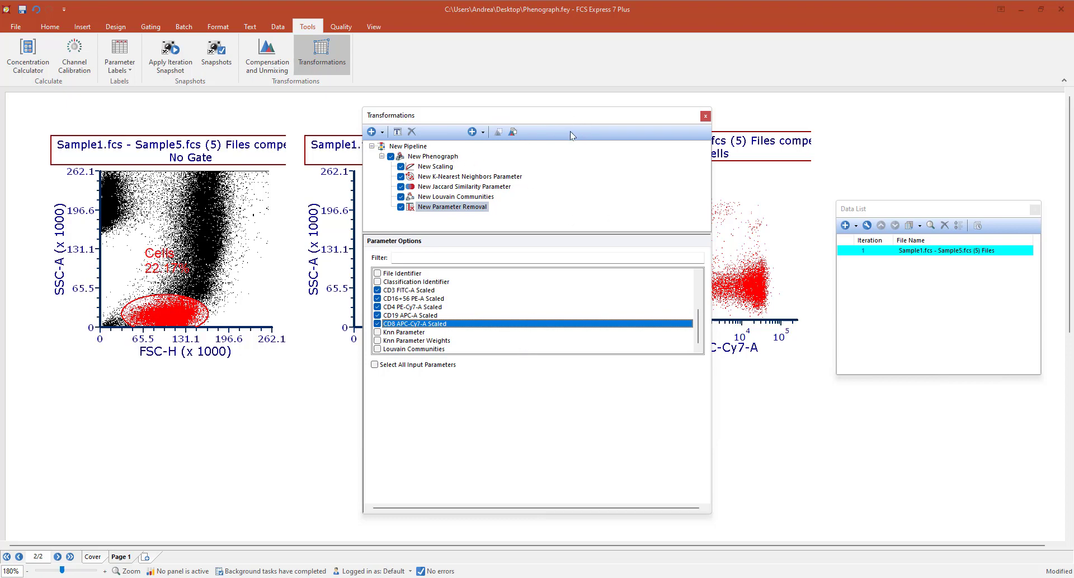
left_click_drag(598, 113, 249, 134)
Apply New Pipeline to the File Identifier vs SSC-A and CD4 vs CD8 plots.
left_click_drag(366, 193, 272, 190)
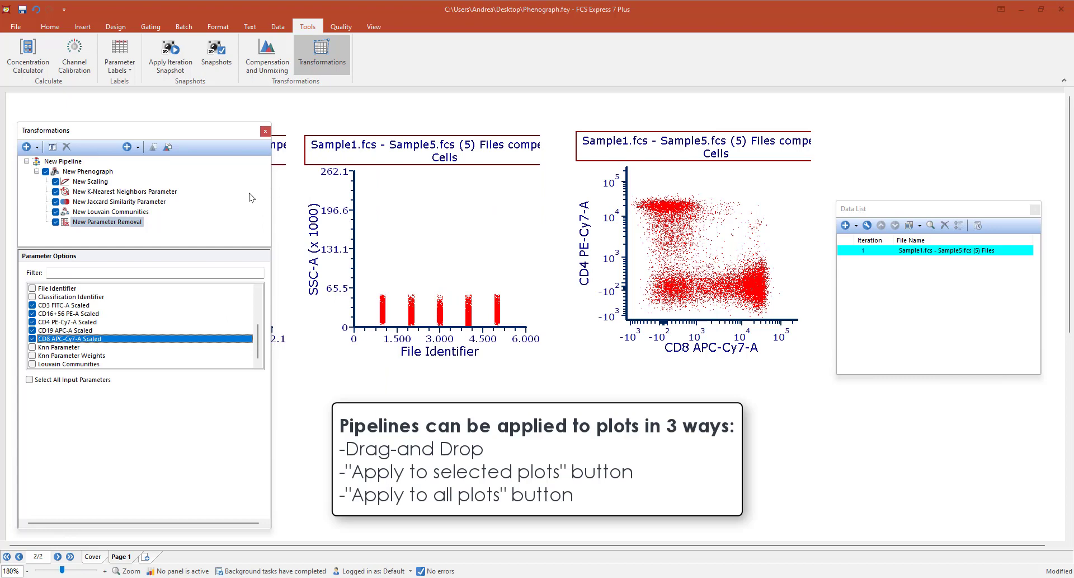
left_click_drag(58, 163, 443, 211)
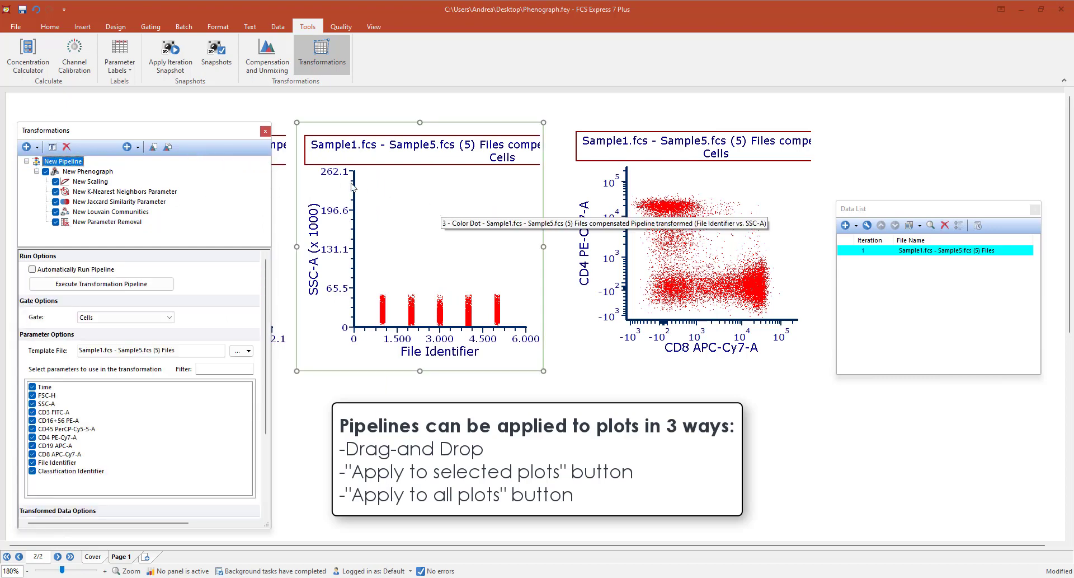
left_click(714, 214, "ctrl")
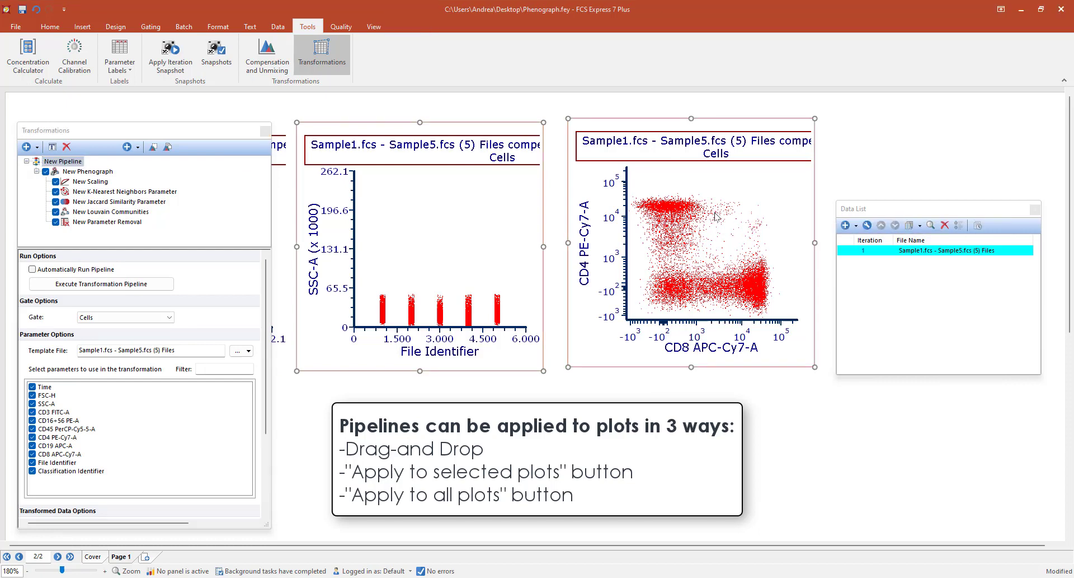
left_click(153, 149)
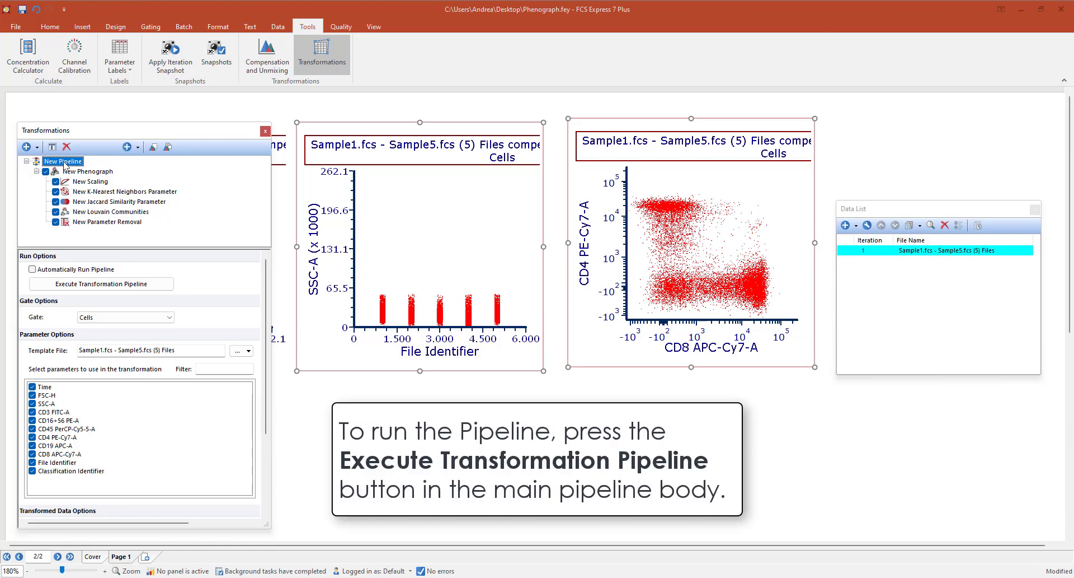
Execute the pipeline, put Louvain Communities on the middle plot's x-axis, and close Transformations.
left_click(102, 284)
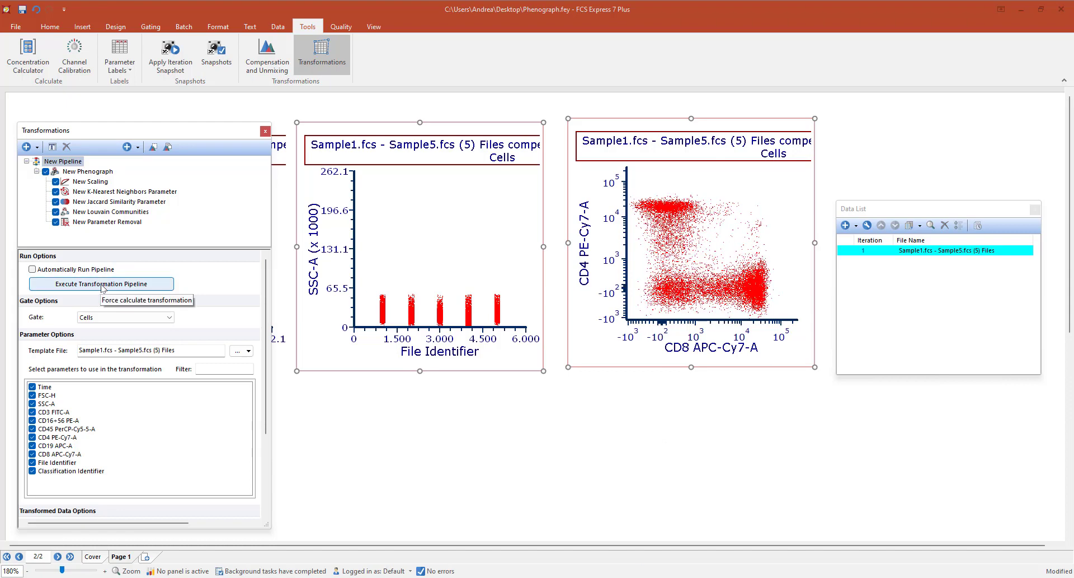
left_click(440, 351)
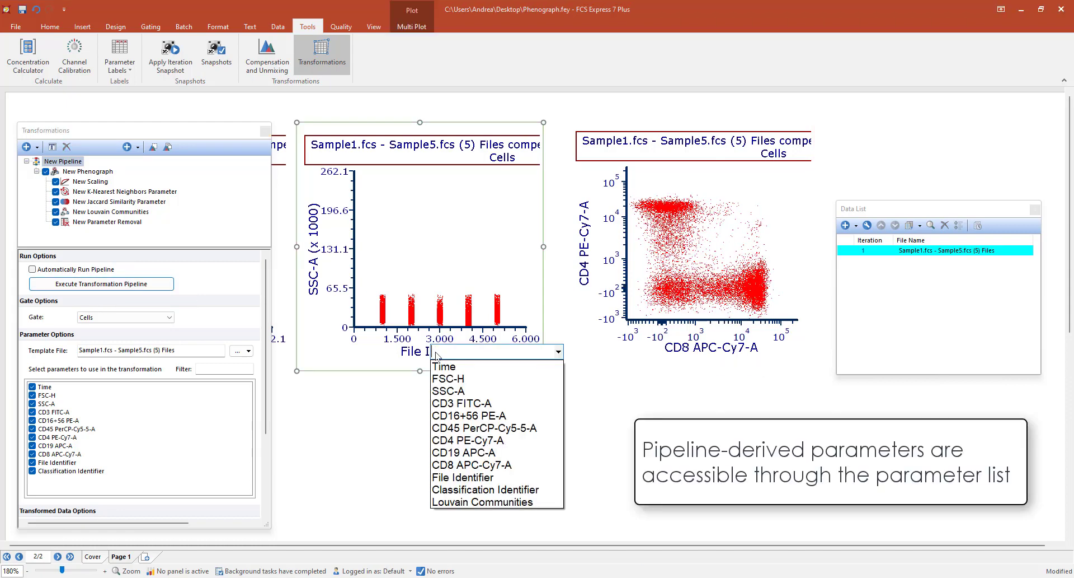
left_click(473, 502)
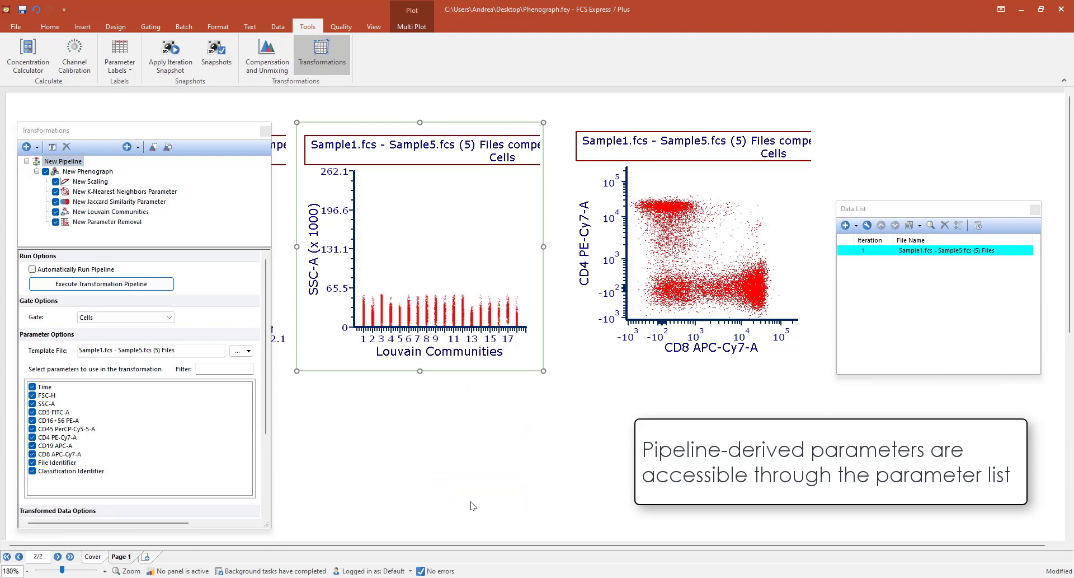
left_click(266, 131)
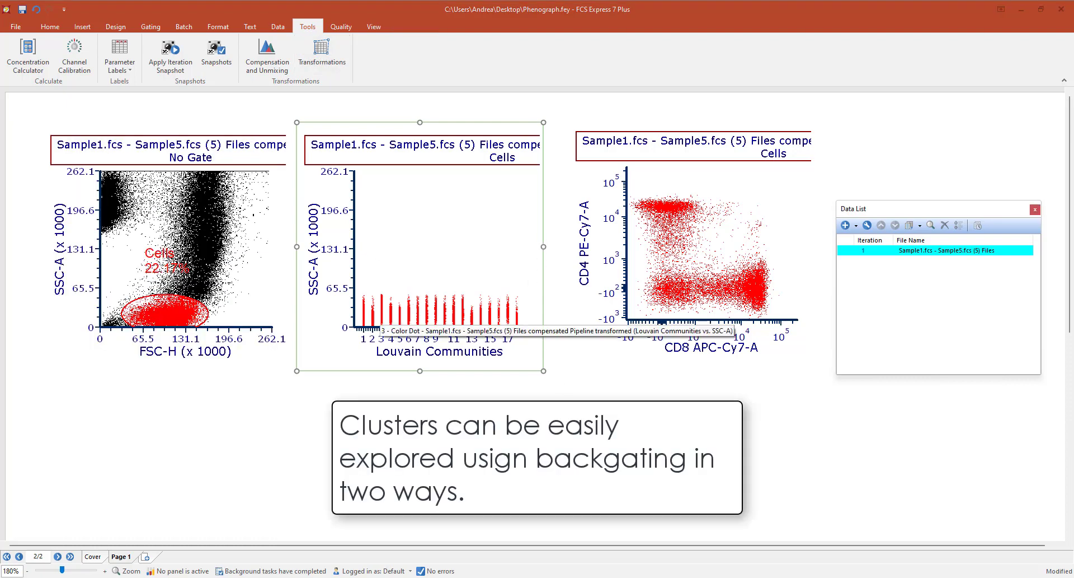
left_click(537, 241)
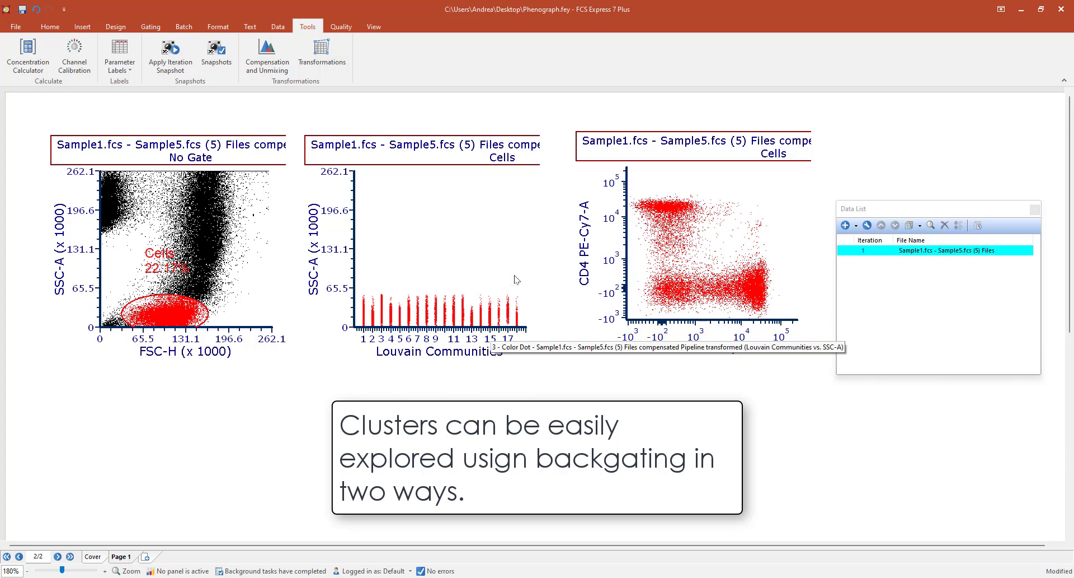
left_click(150, 28)
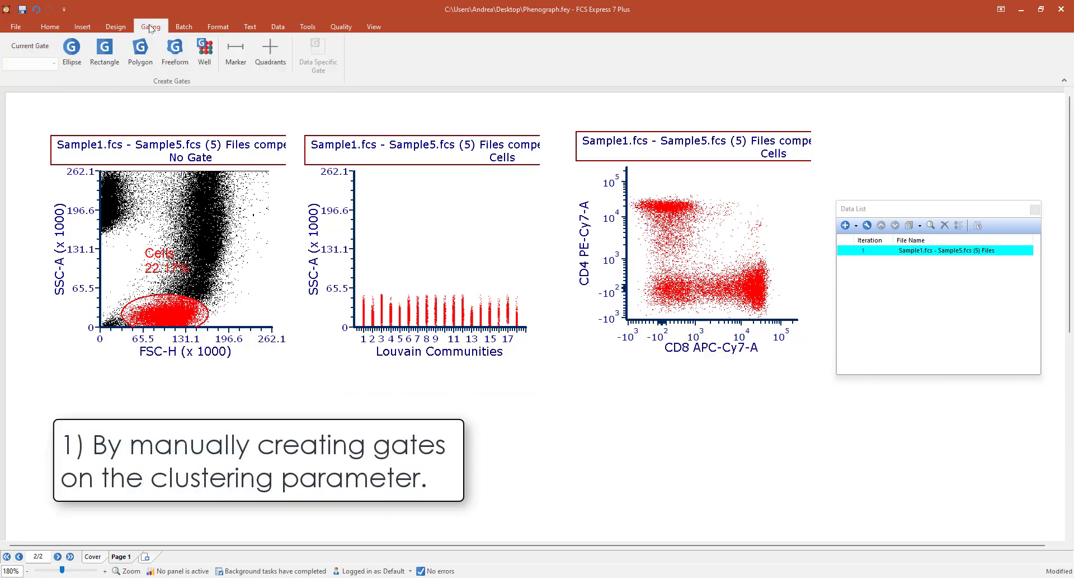
left_click(233, 56)
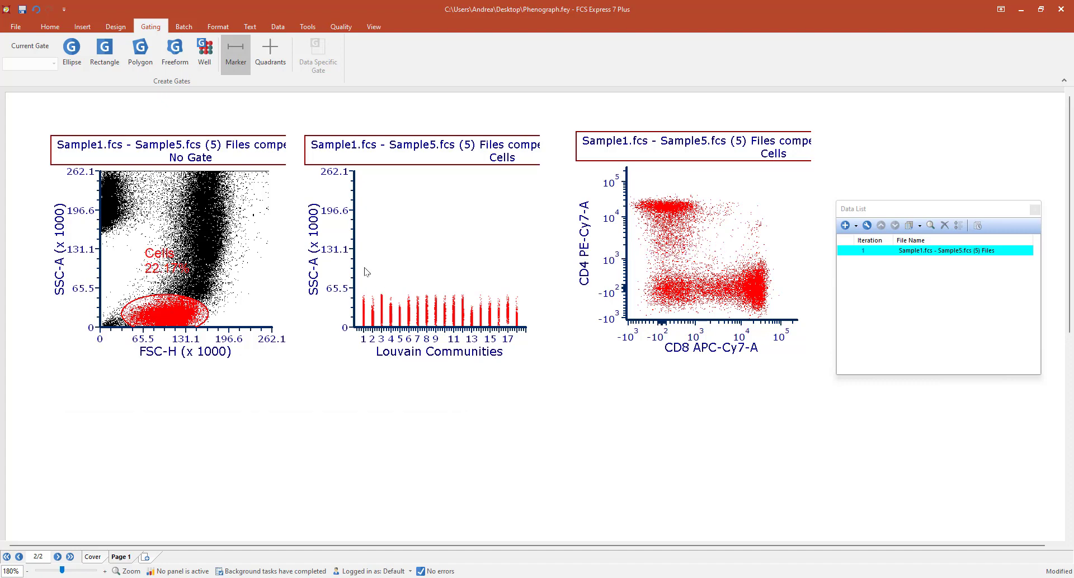
left_click_drag(377, 270, 386, 269)
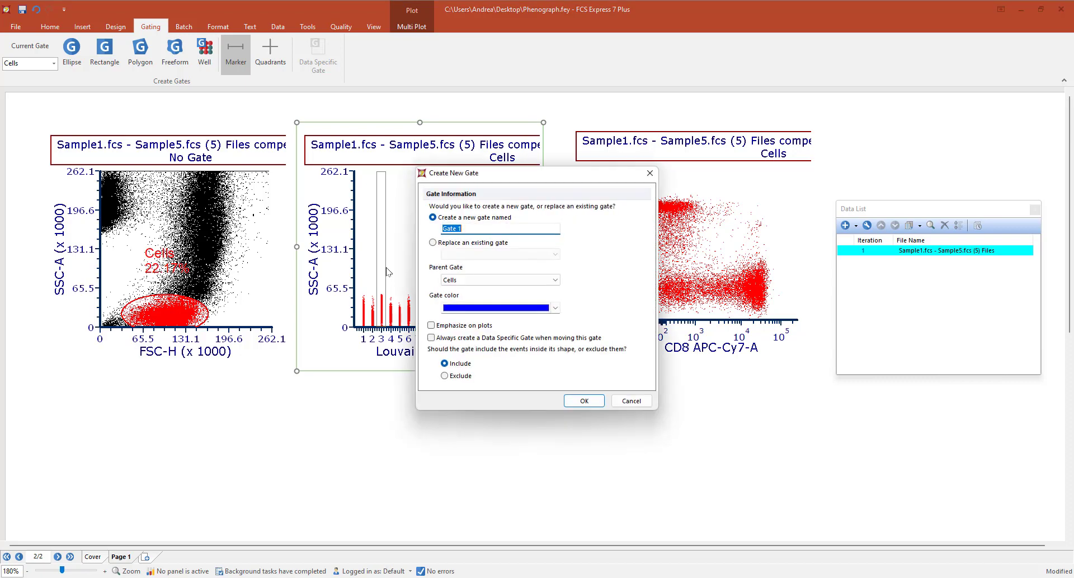
type("Cluster g")
left_click(585, 401)
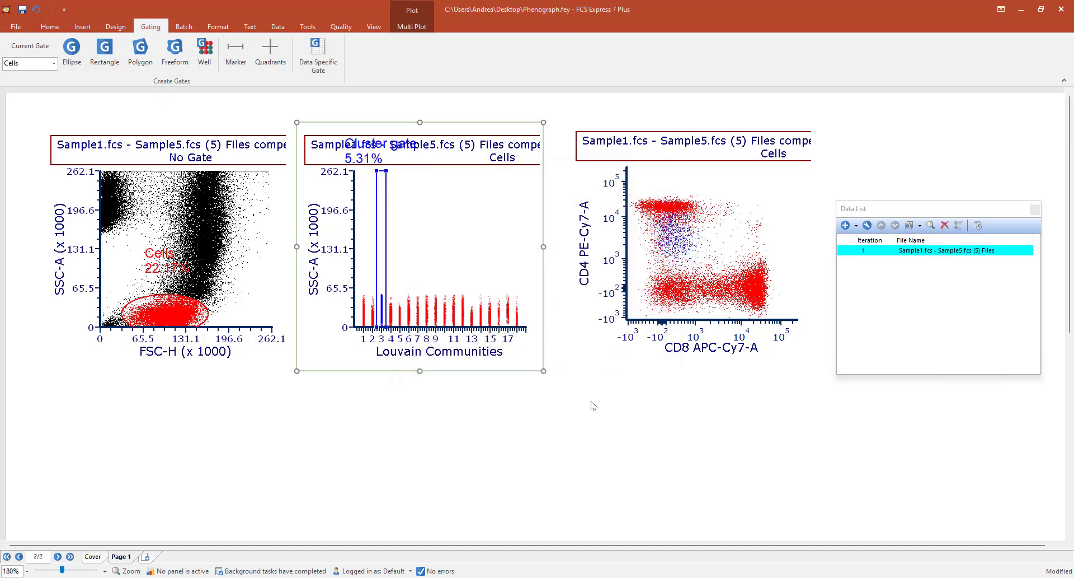
left_click_drag(390, 225, 491, 234)
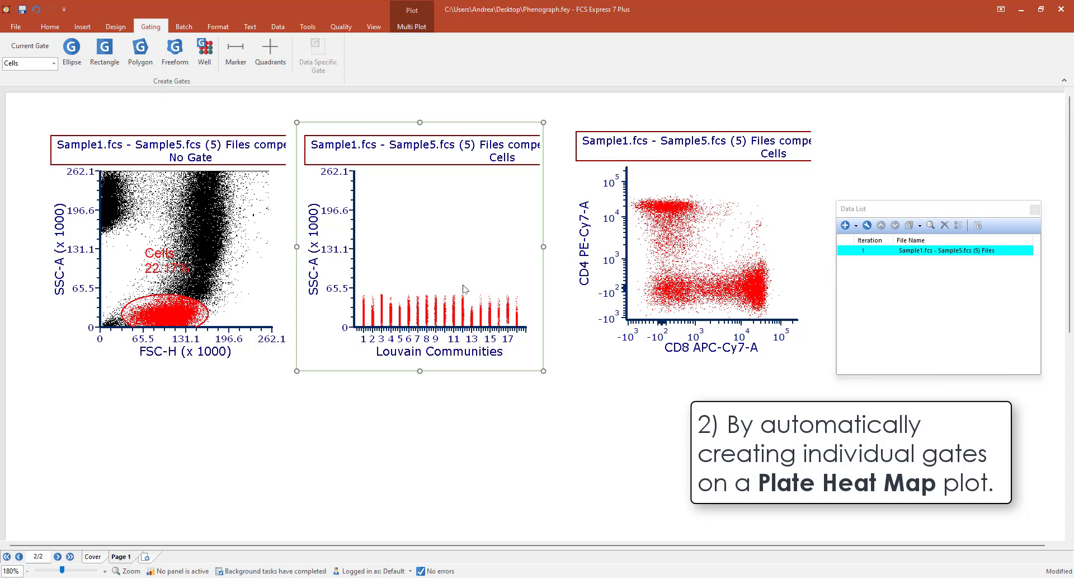
Insert a plate heat map below the existing plots.
left_click(82, 26)
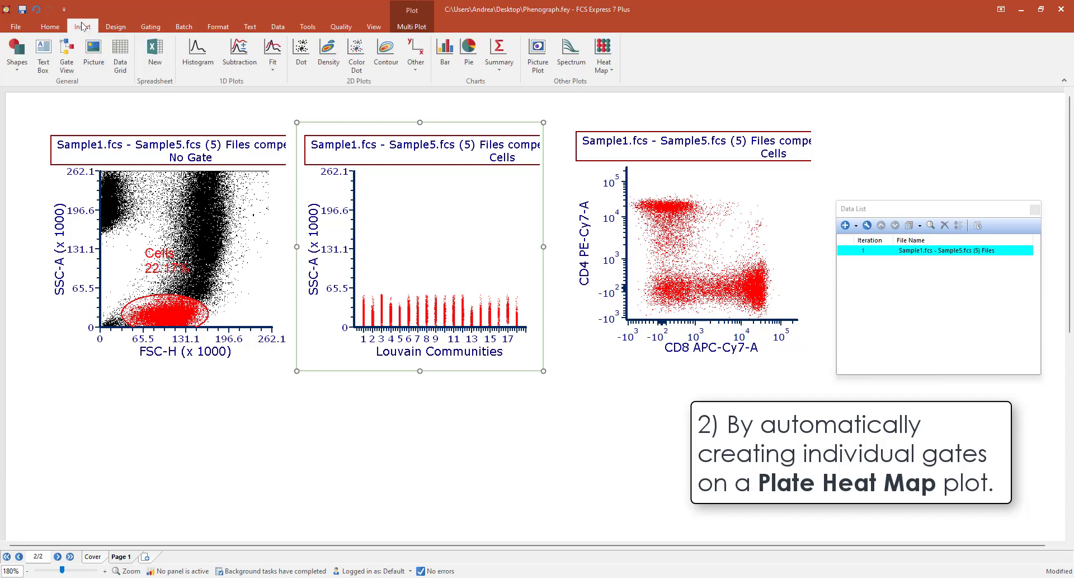
left_click(609, 70)
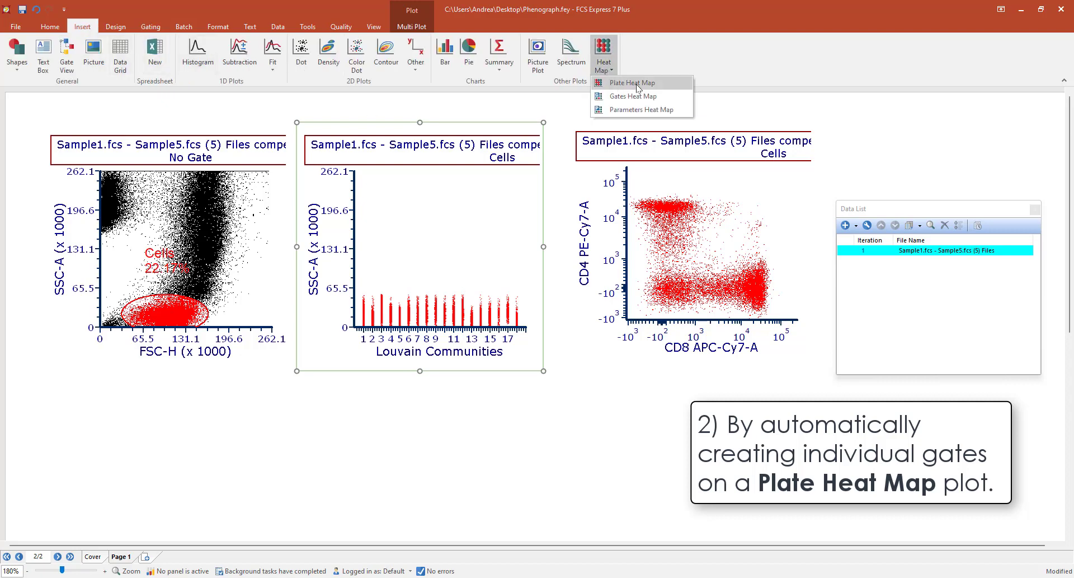
left_click(637, 84)
left_click_drag(199, 394, 564, 540)
Enlarge the heat map and classify its wells by Louvain Communities.
scroll(582, 425, "down", 2)
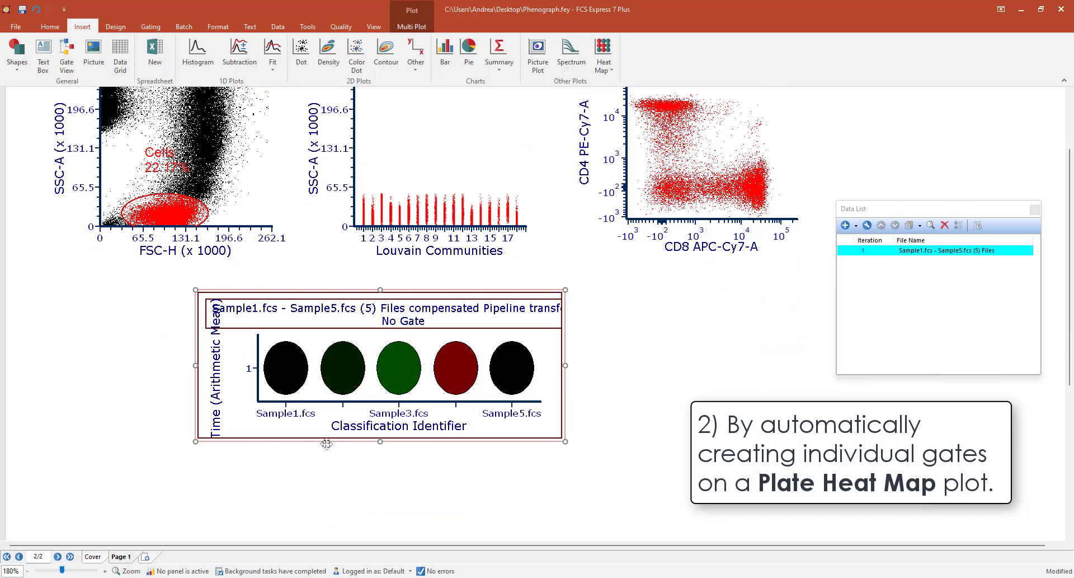
left_click_drag(195, 441, 61, 465)
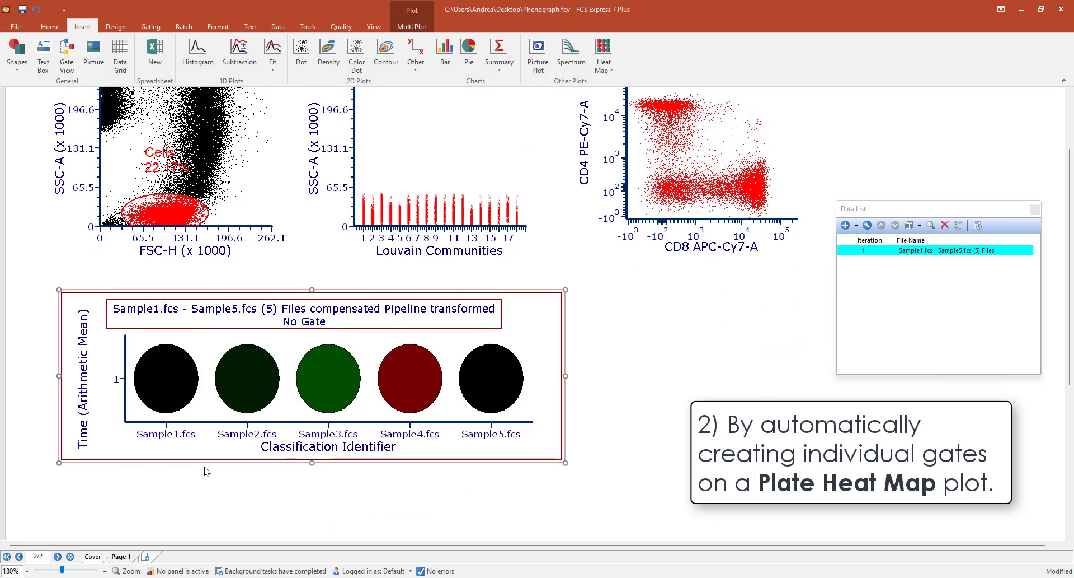
left_click(329, 451)
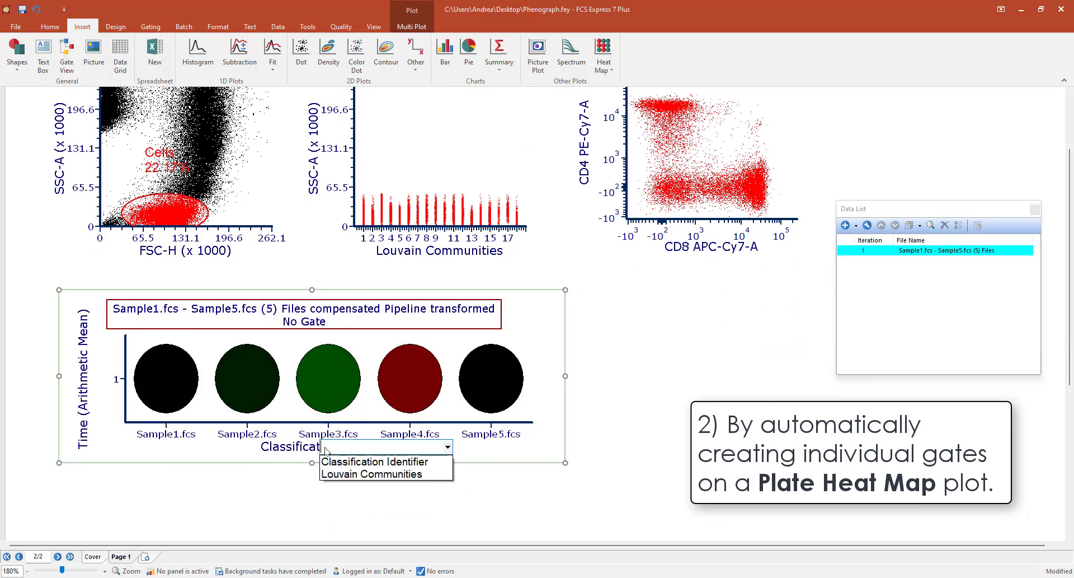
left_click(343, 475)
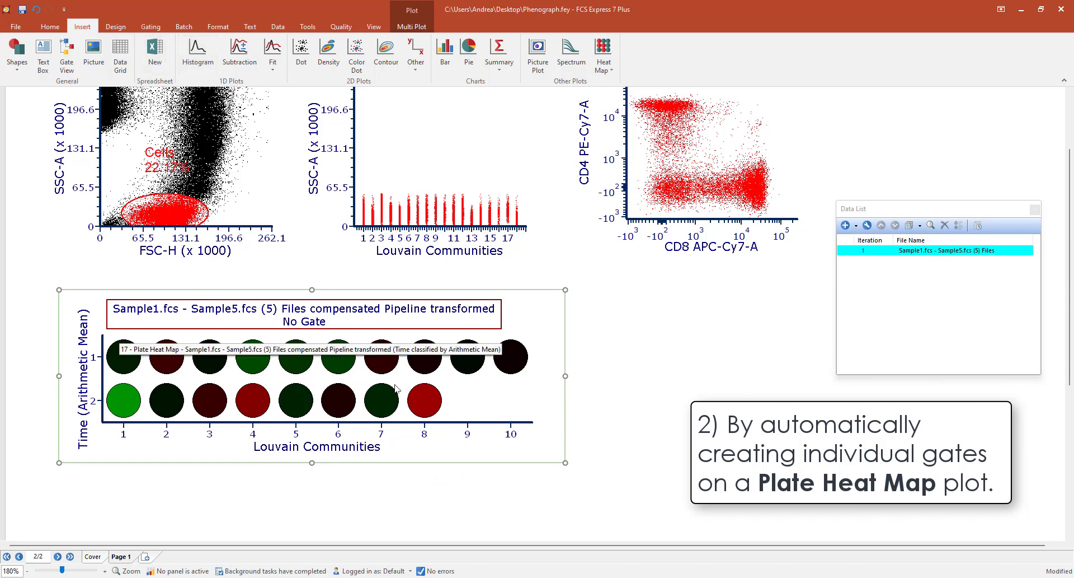
Draw a well gate on the heat map selecting the Louvain community wells.
left_click(150, 26)
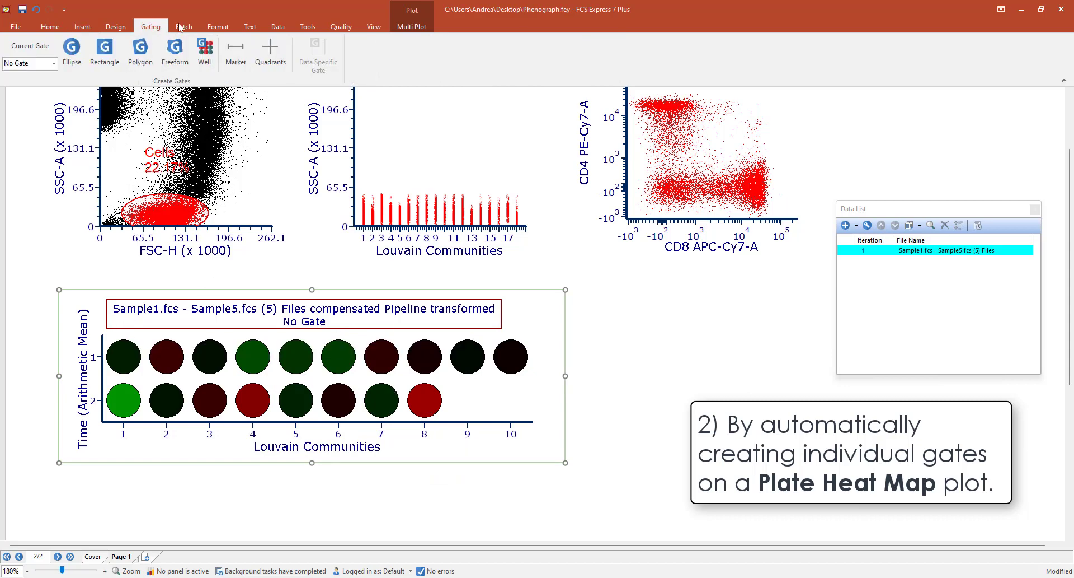
left_click(204, 54)
left_click(102, 335)
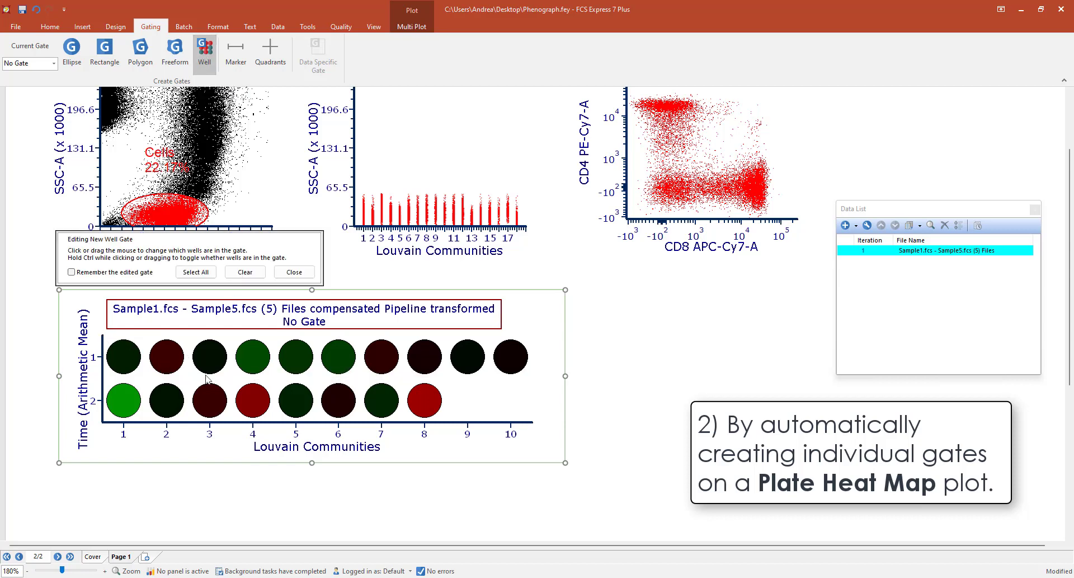
left_click(544, 426)
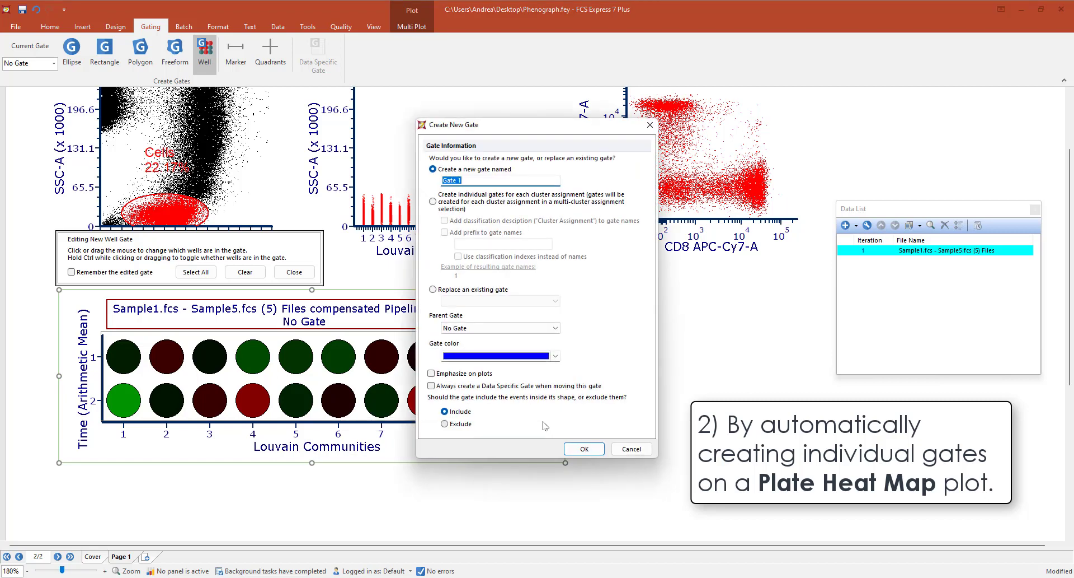
Create individual gates per cluster assignment with prefix 'Cluster' and unique gate colours.
left_click(434, 203)
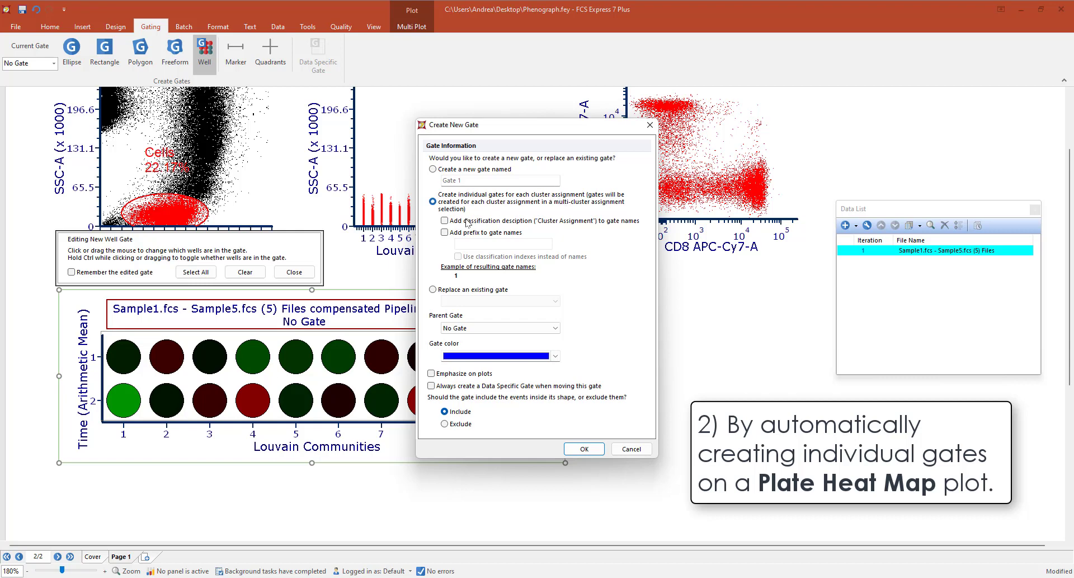
left_click(445, 221)
left_click(447, 221)
left_click(445, 232)
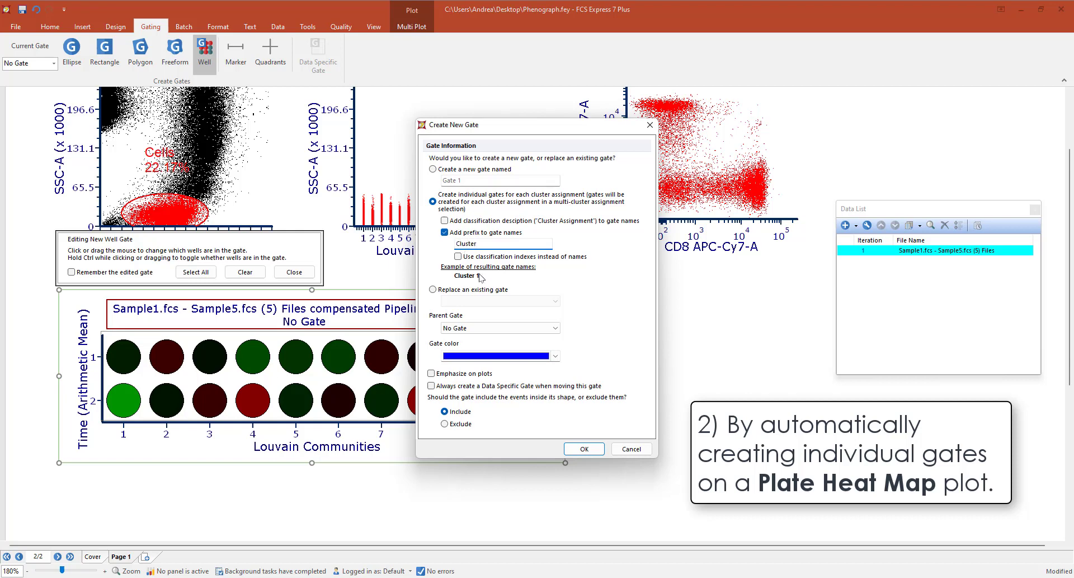
left_click(555, 356)
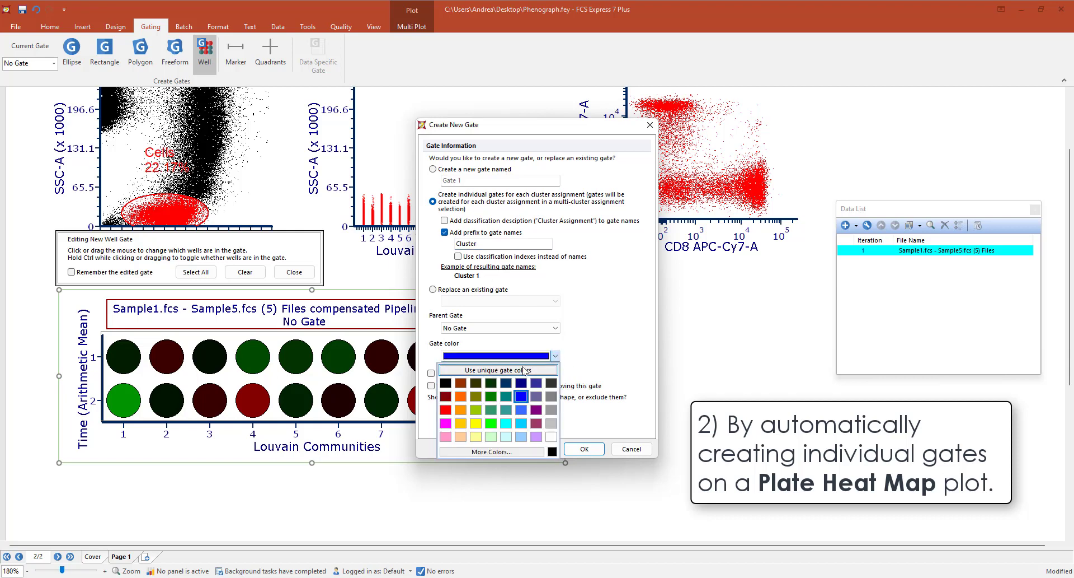
left_click(523, 370)
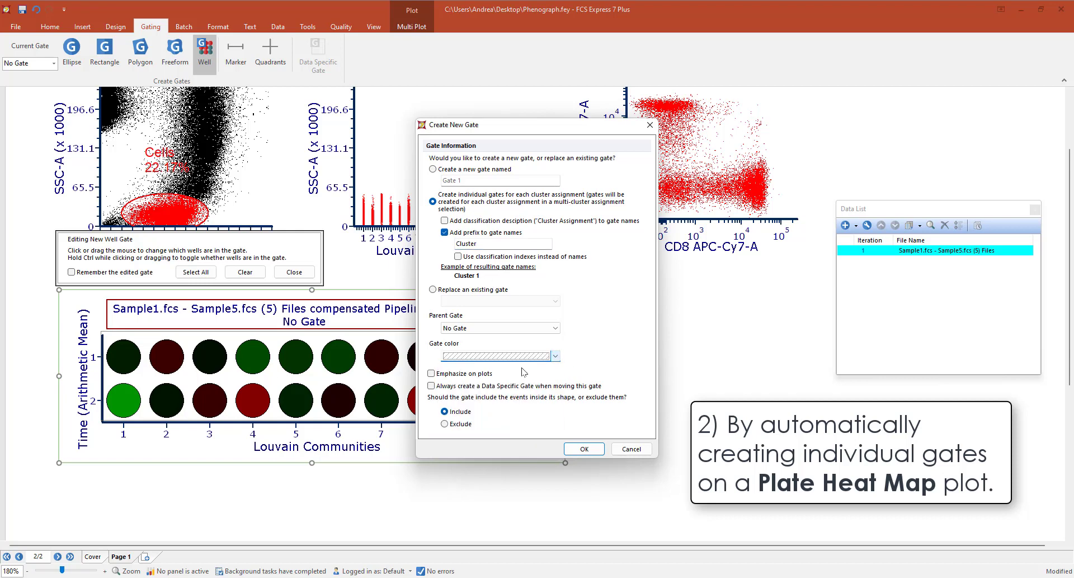
left_click(582, 449)
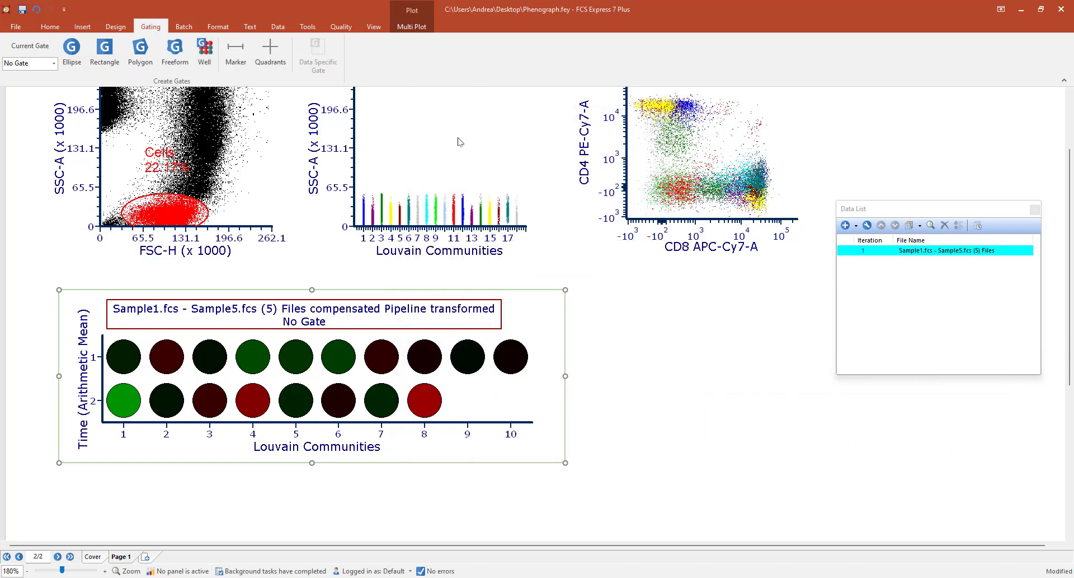
Insert a gate view and enlarge it to show all 18 clusters.
left_click(82, 27)
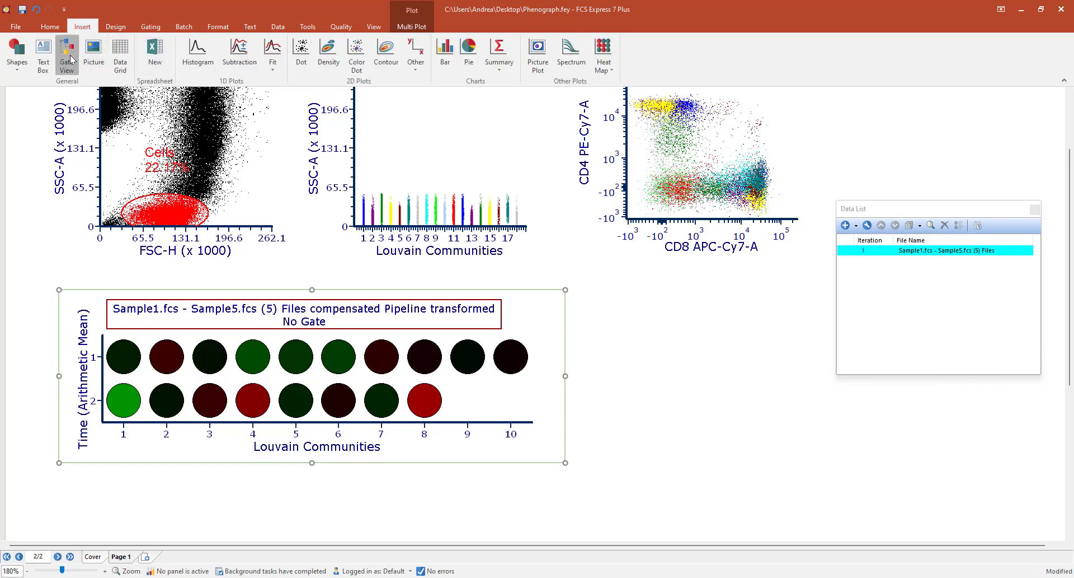
left_click(70, 59)
left_click(594, 282)
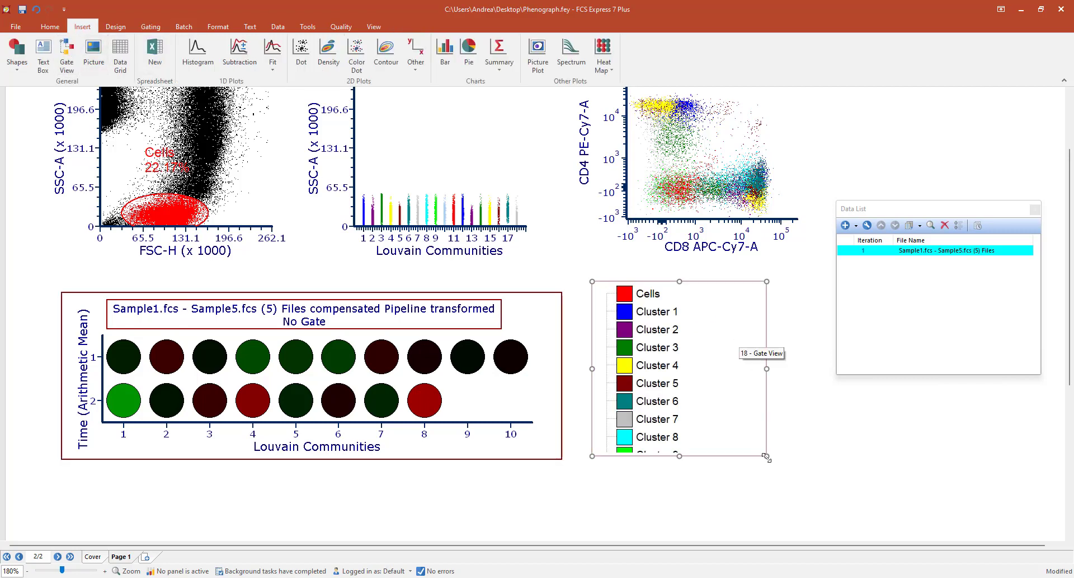
left_click_drag(766, 457, 843, 528)
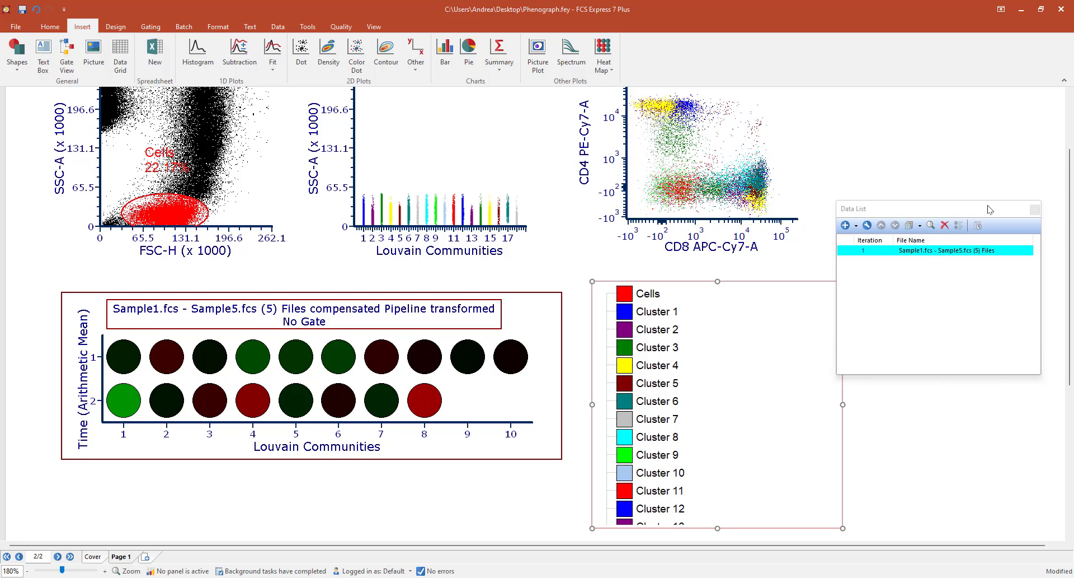
left_click_drag(836, 235, 893, 235)
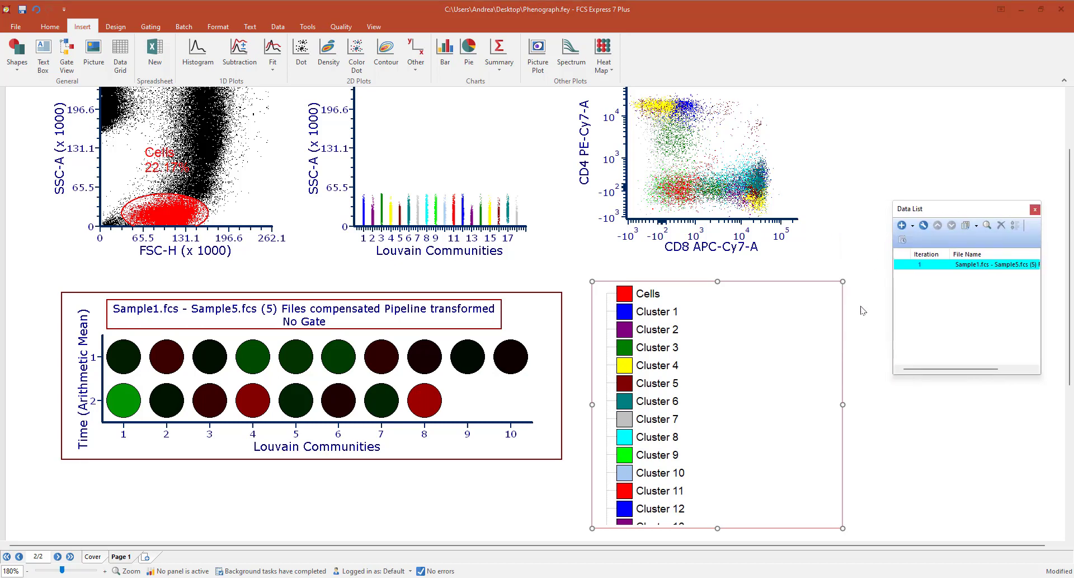
scroll(862, 310, "down", 3, "ctrl")
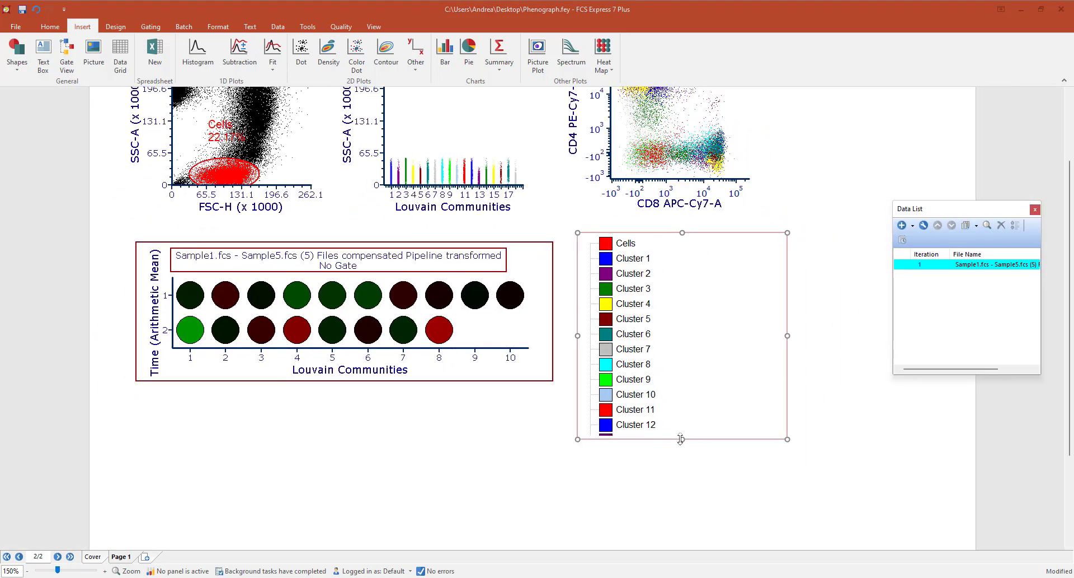
left_click_drag(680, 439, 684, 524)
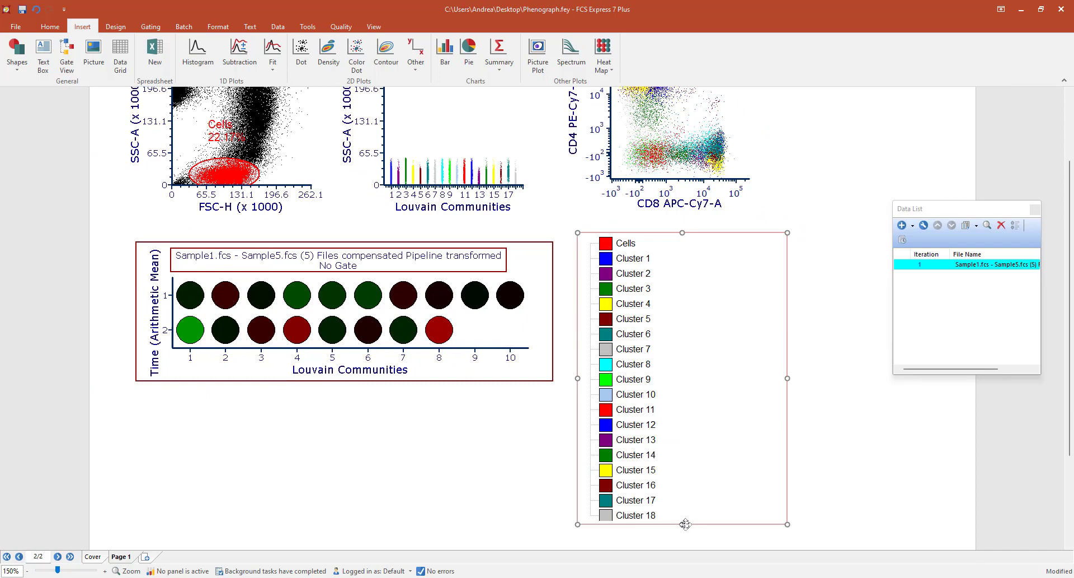
Nest Clusters 1–18 under the Cells gate.
left_click(653, 515)
left_click(632, 257, "shift")
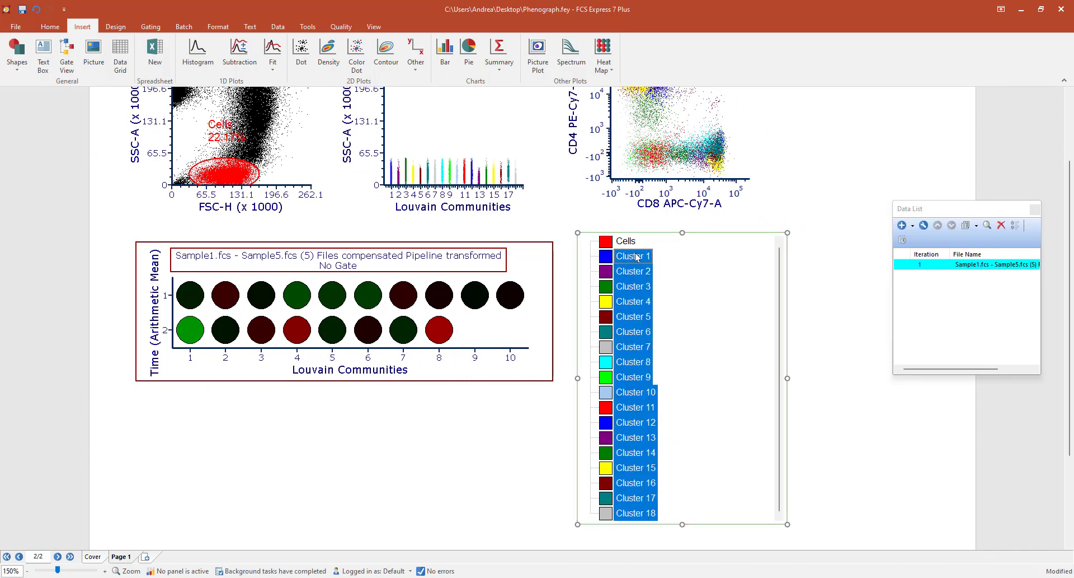
left_click_drag(637, 256, 630, 244)
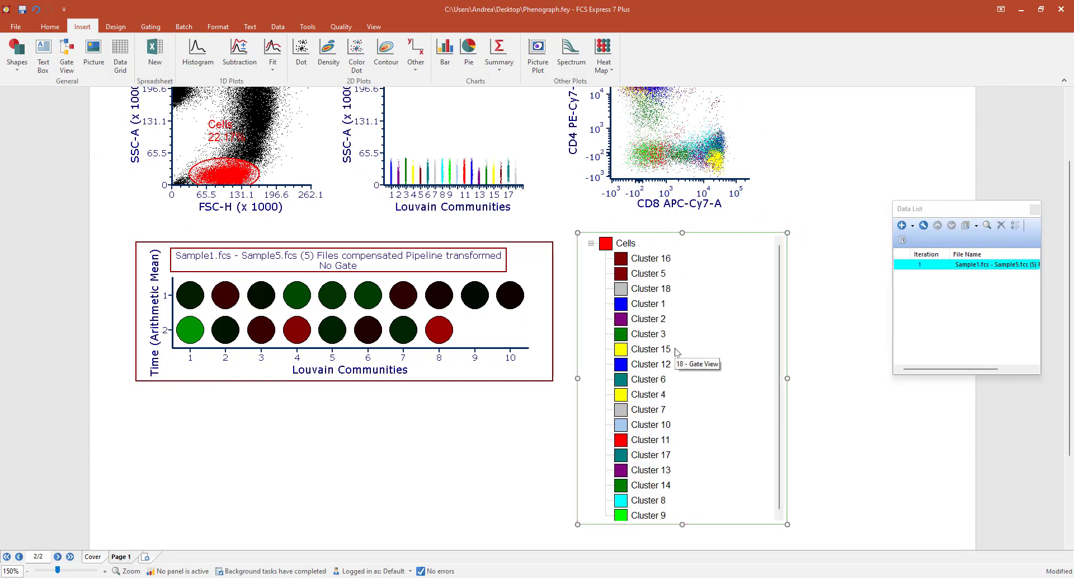
Change Cluster 15's gate colour to Light Orange.
left_click(649, 350)
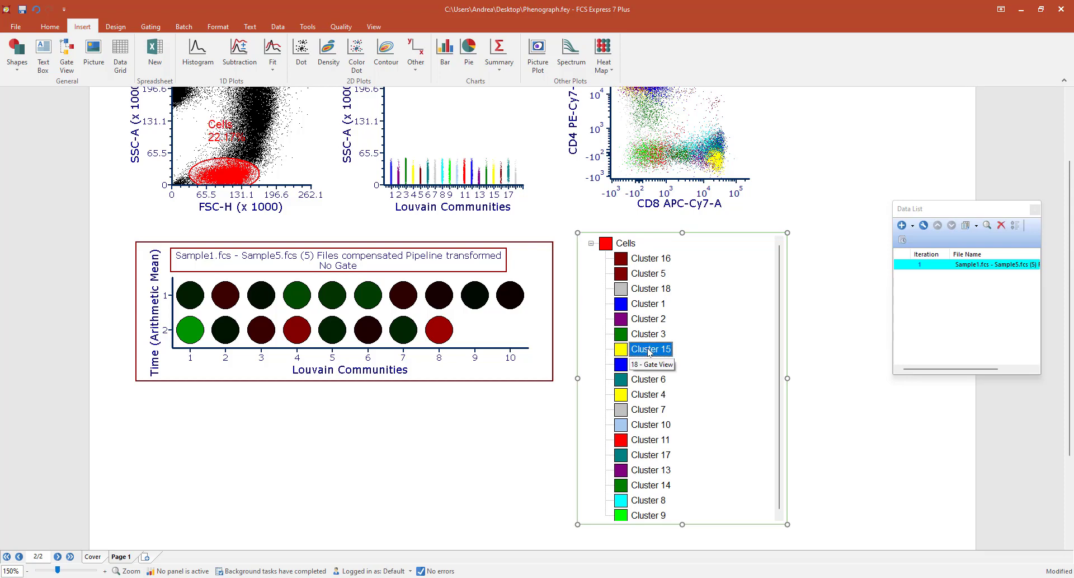
double_click(649, 350)
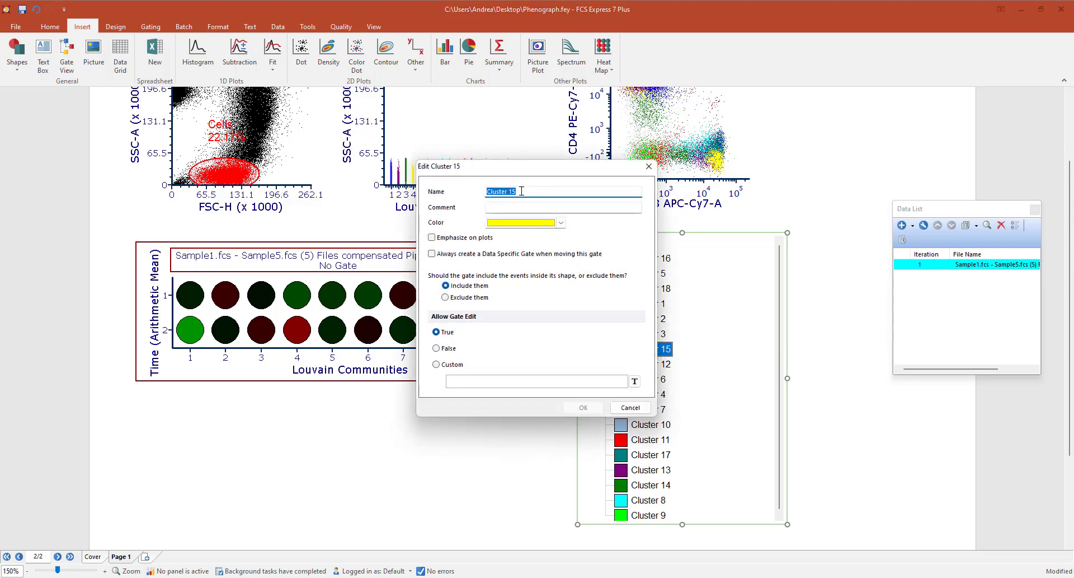
left_click(561, 222)
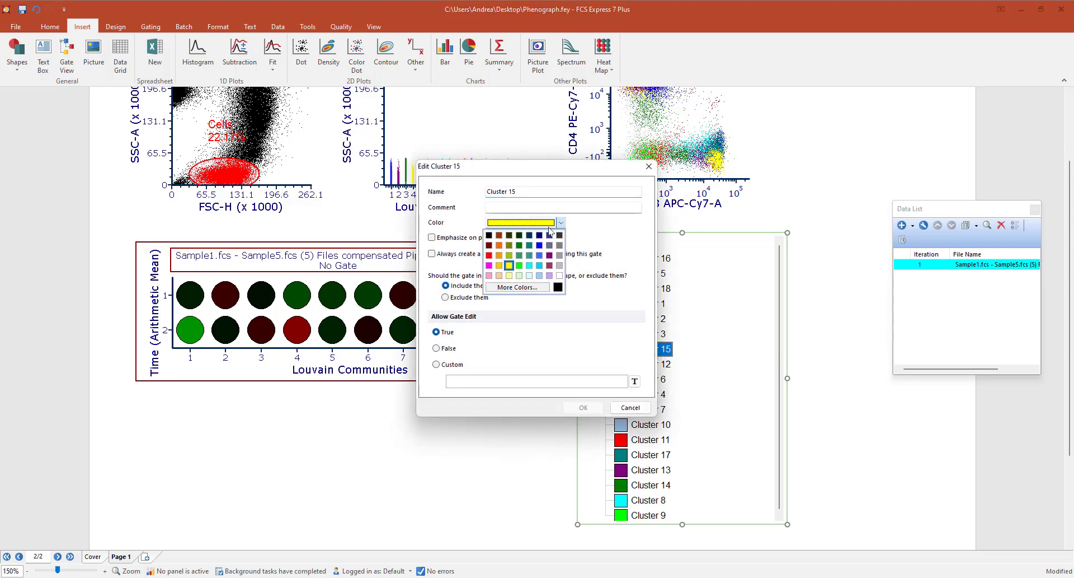
left_click(499, 255)
left_click(582, 408)
scroll(768, 428, "up", 2)
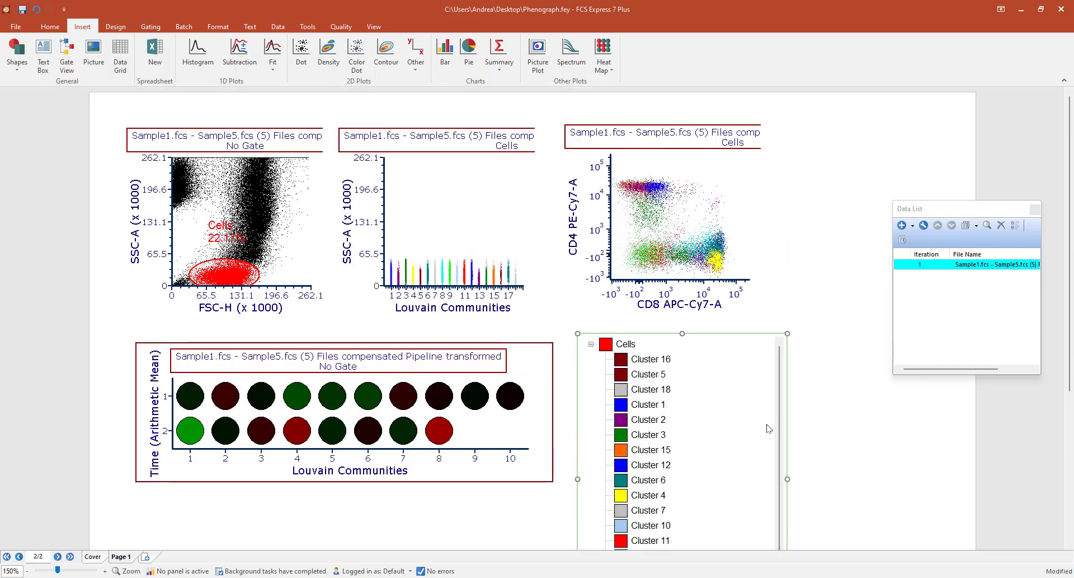
left_click(702, 215)
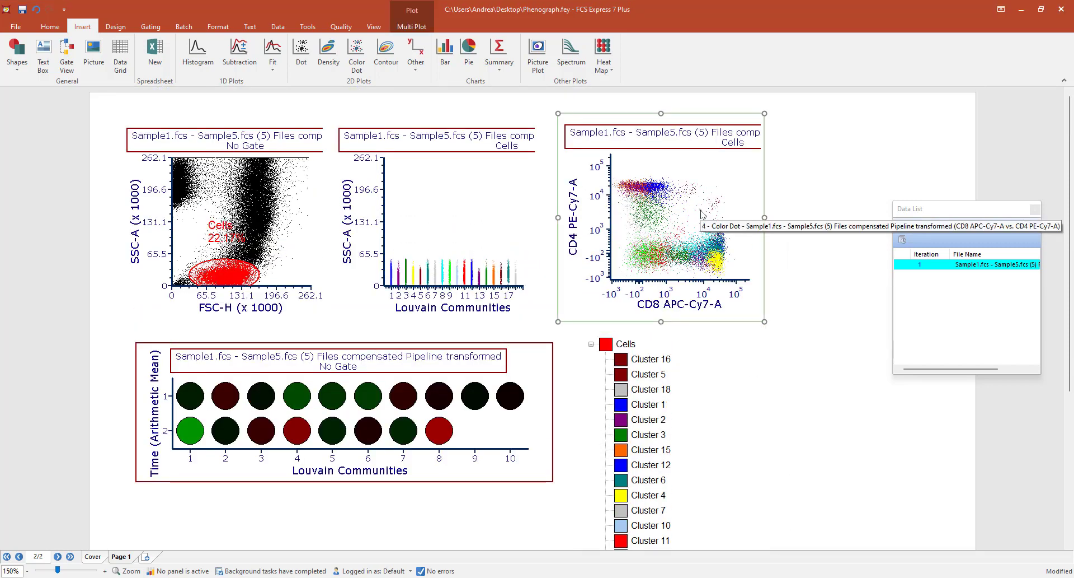